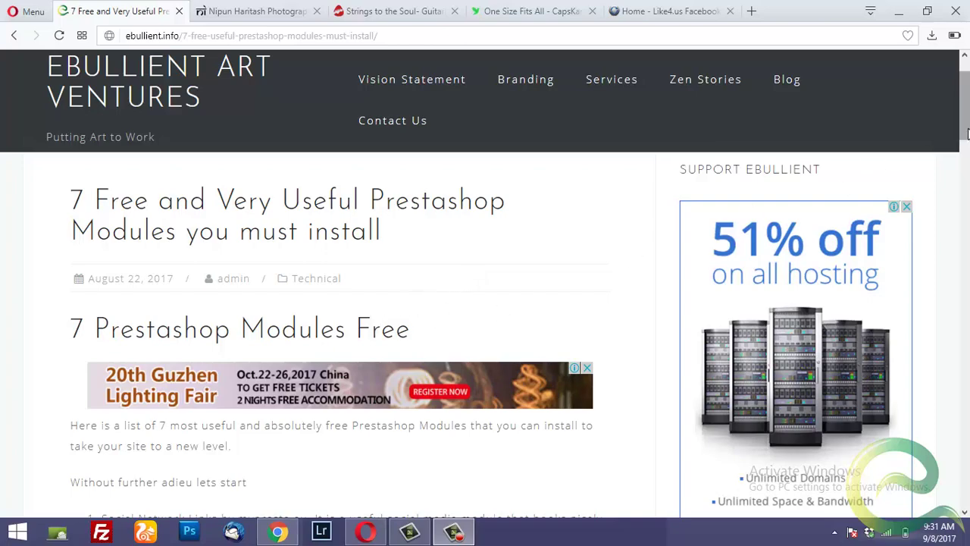
- Read through the article's list of seven free Prestashop modules
scroll(966, 168, down, 1)
scroll(966, 173, down, 3)
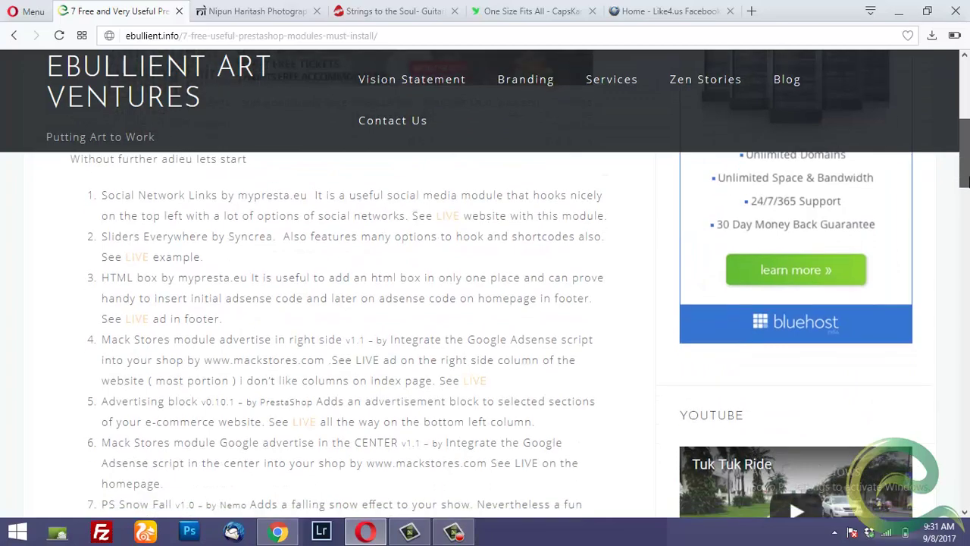
scroll(287, 284, down, 1)
scroll(287, 284, down, 1)
scroll(287, 285, up, 1)
scroll(287, 278, up, 3)
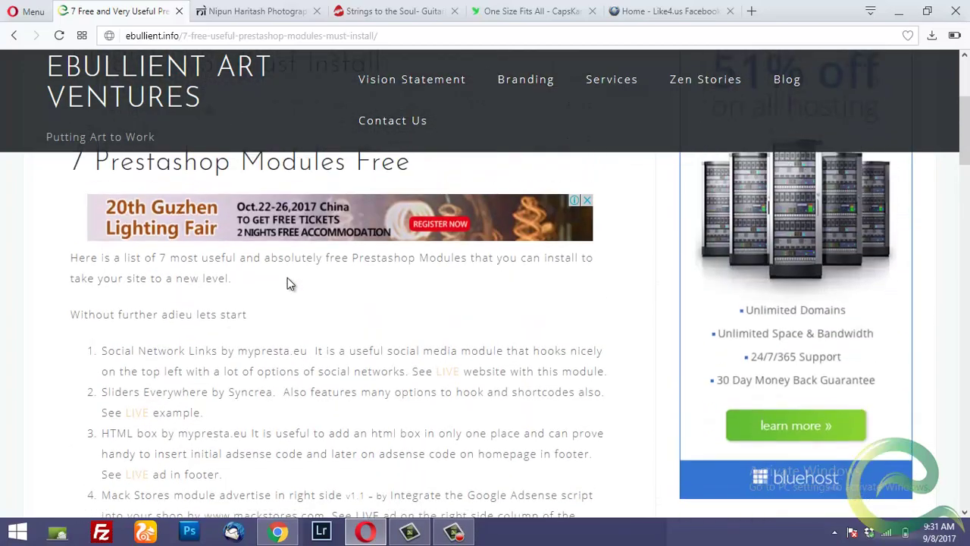
scroll(287, 277, down, 2)
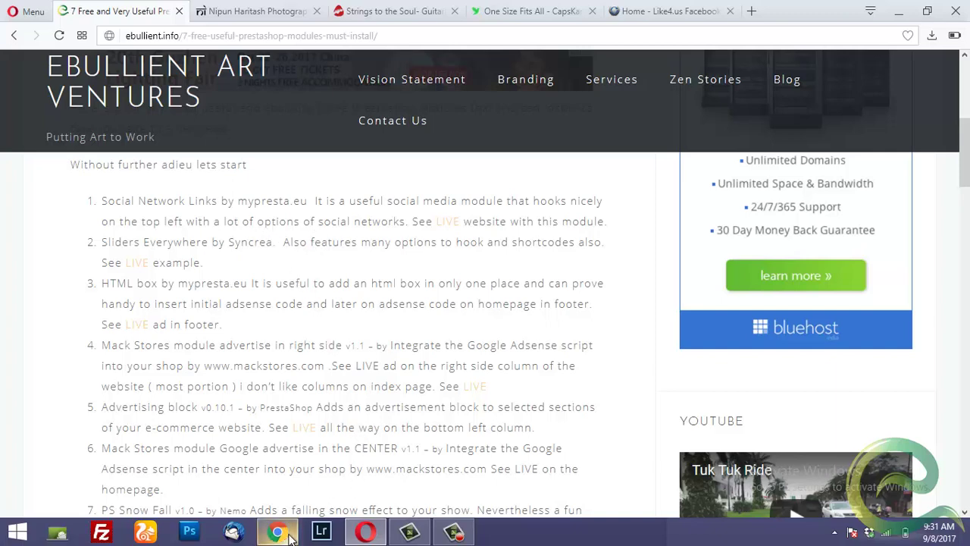
- Switch to Chrome and view the favourite modules in the CapsKart back office's module list
mouse_move(278, 531)
click(337, 447)
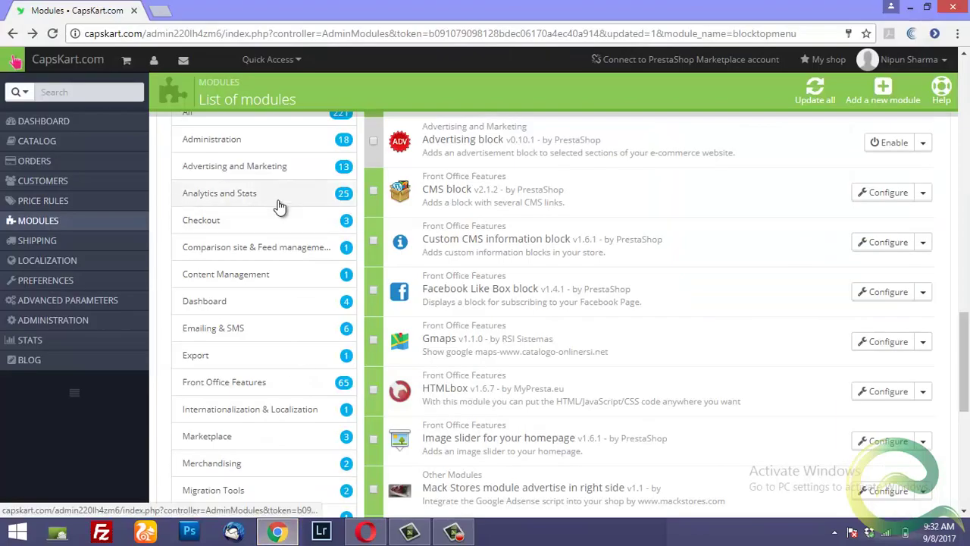
scroll(355, 260, up, 3)
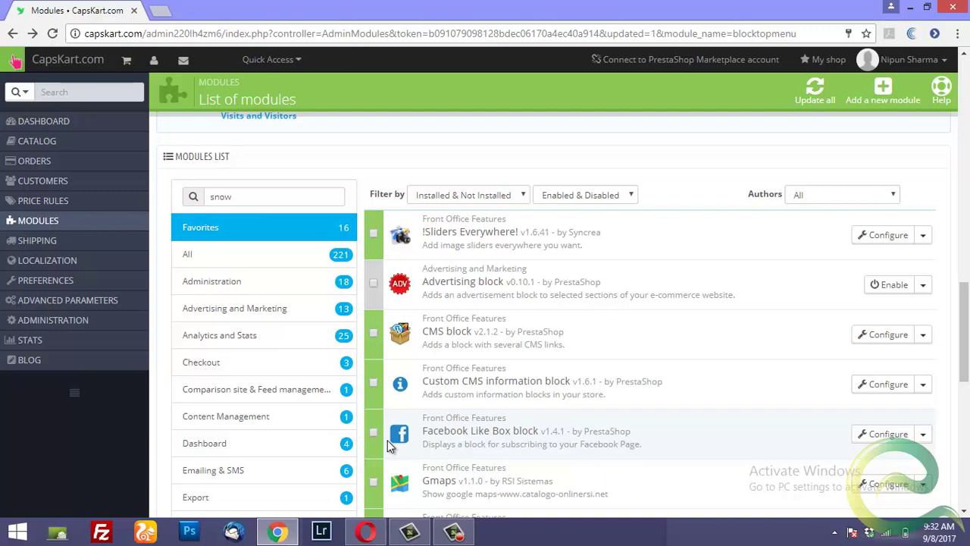
- Switch to Opera, check the Social Network Links entry in the article, and view the CapsKart storefront
click(365, 531)
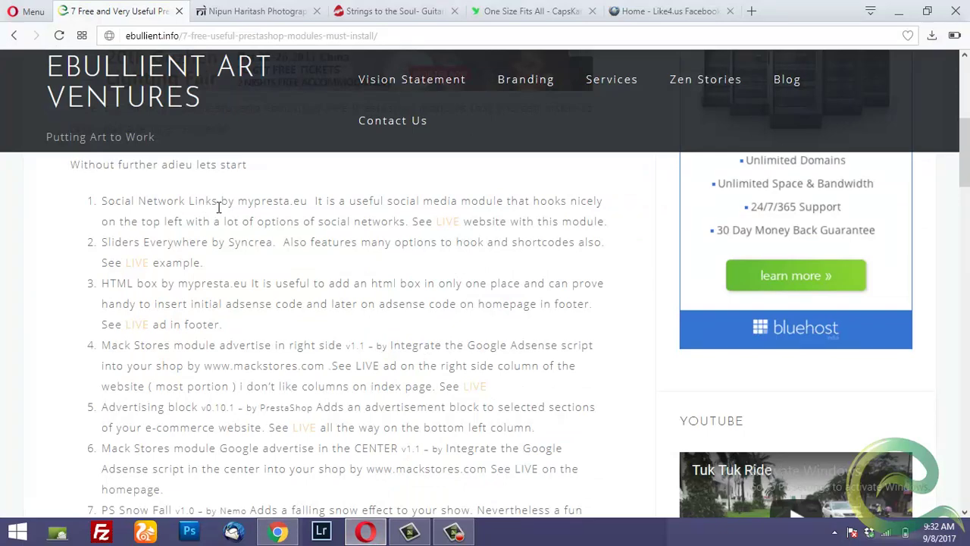
click(366, 533)
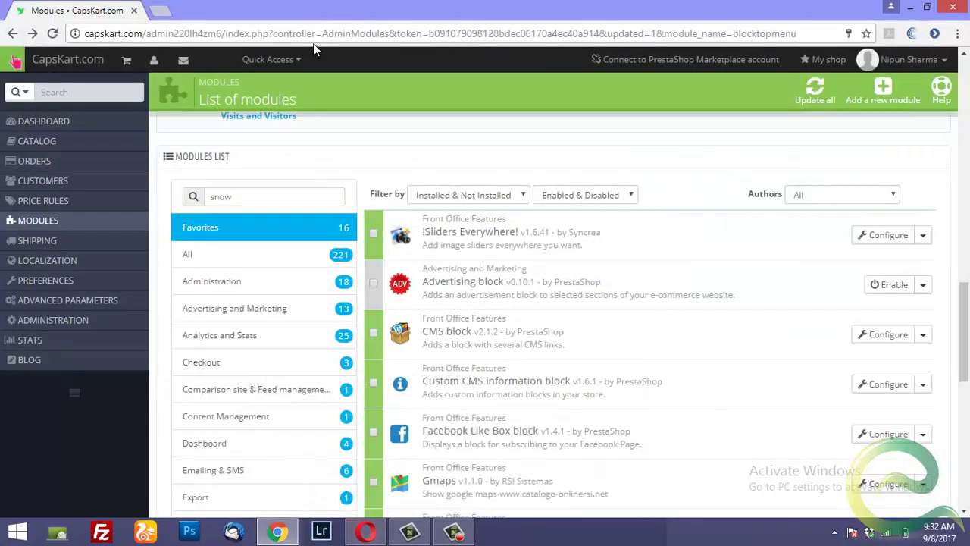
click(367, 533)
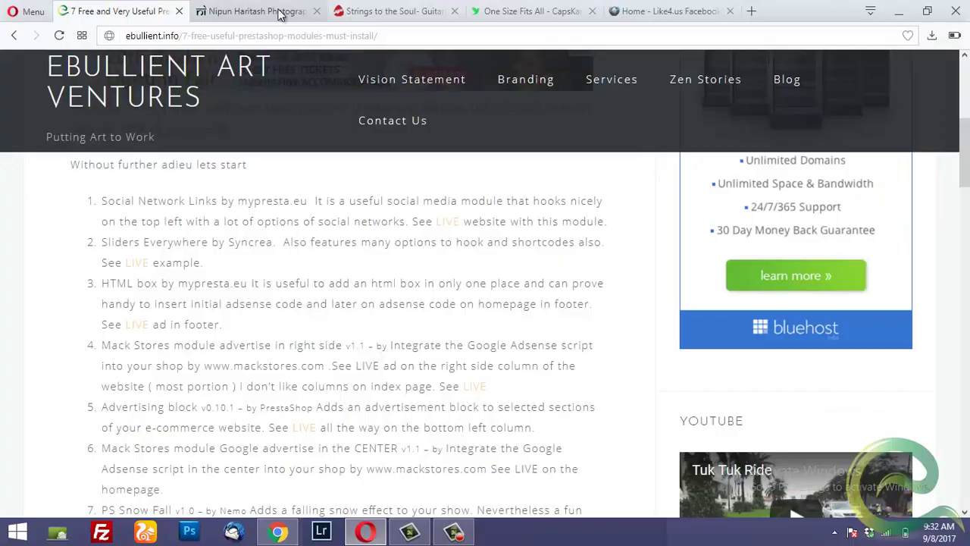
click(494, 13)
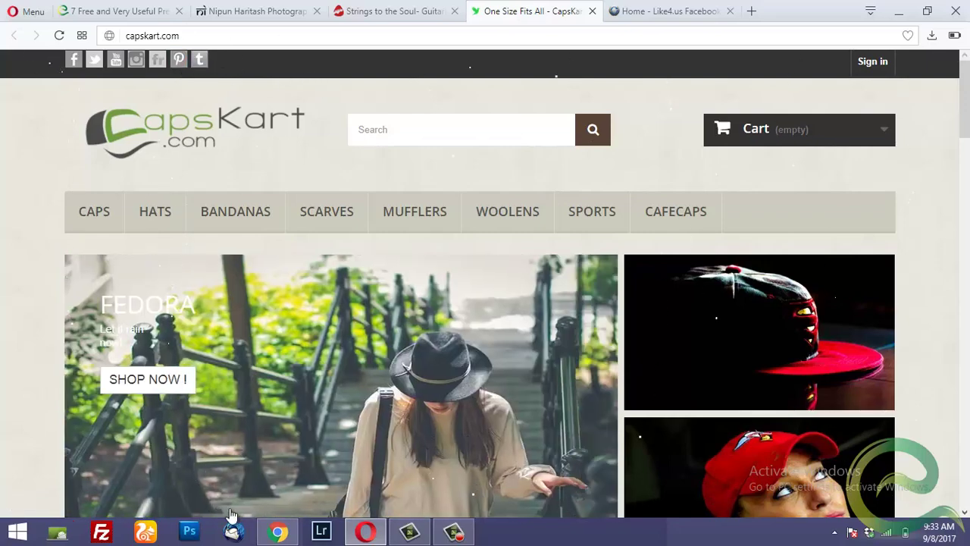
- Switch to Chrome and open the configuration of the Social Network Links module by MyPresta.eu
click(278, 532)
scroll(542, 376, down, 5)
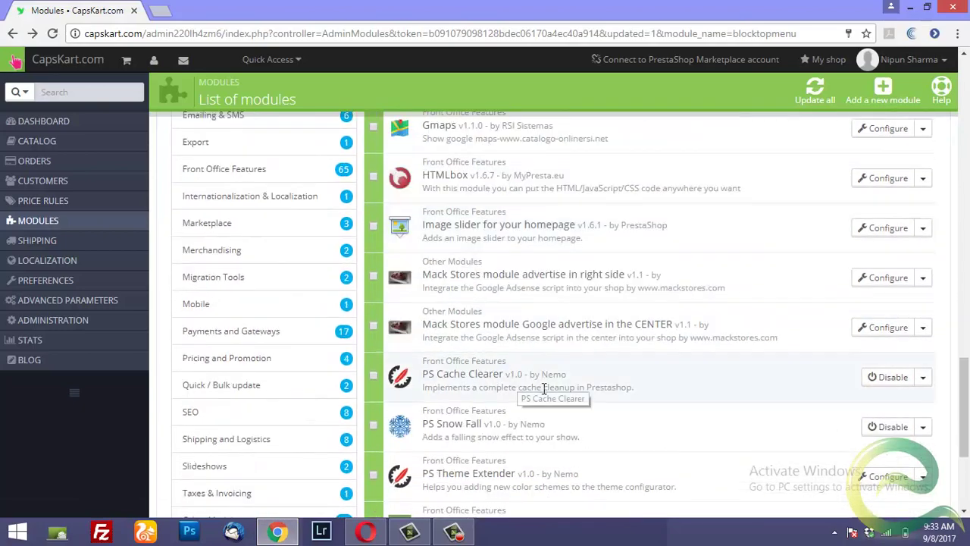
scroll(482, 381, down, 2)
scroll(493, 386, down, 1)
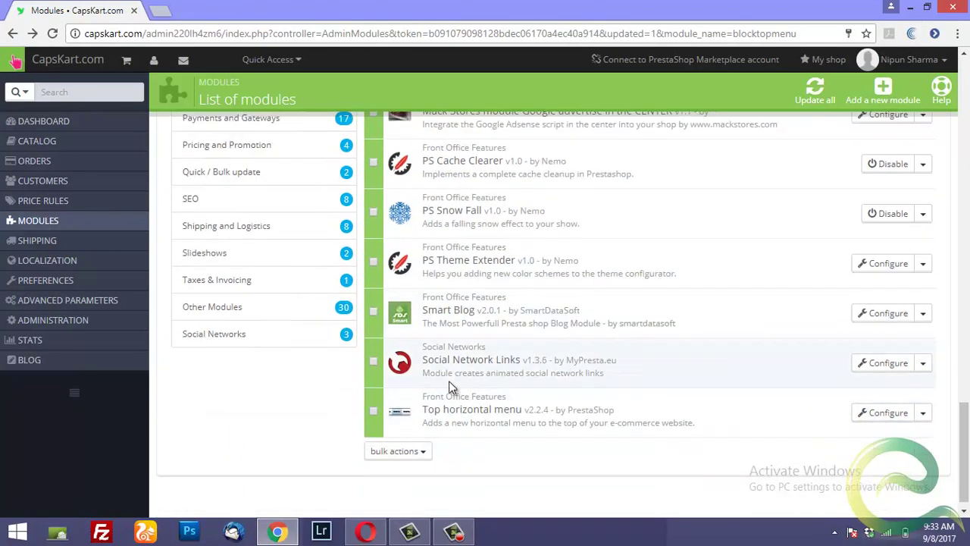
click(887, 365)
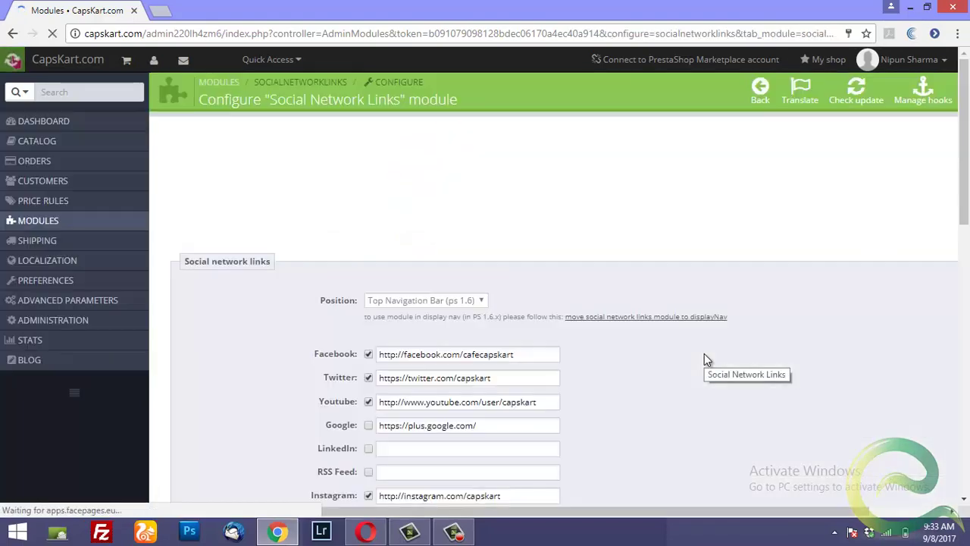
- Review all the social network checkboxes and link fields offered by the Social Network Links module
scroll(655, 349, down, 2)
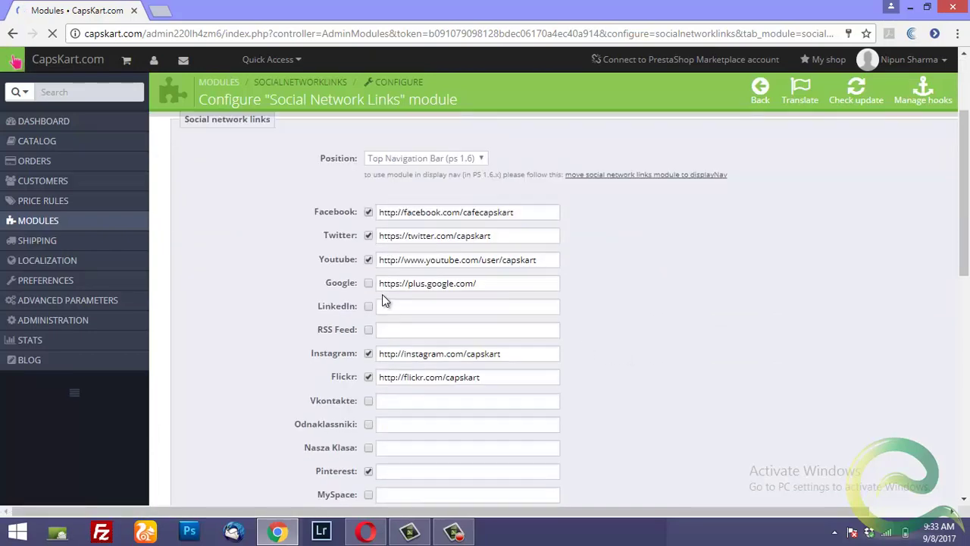
scroll(382, 294, down, 6)
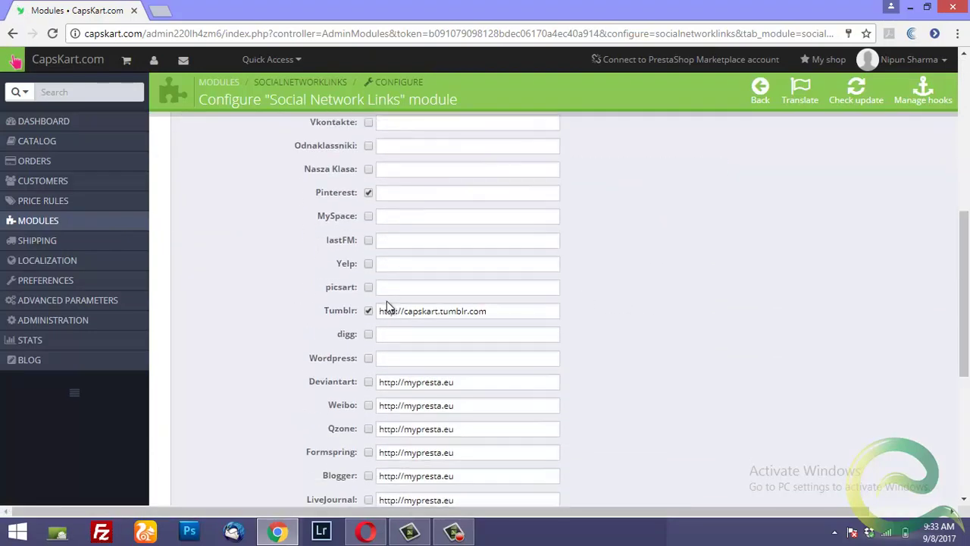
scroll(387, 300, down, 3)
scroll(393, 272, up, 3)
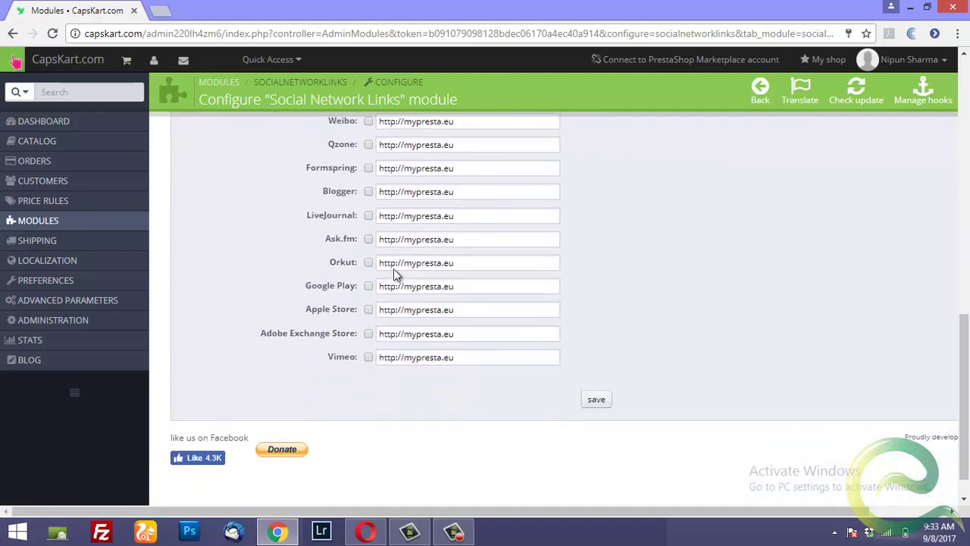
scroll(393, 268, up, 5)
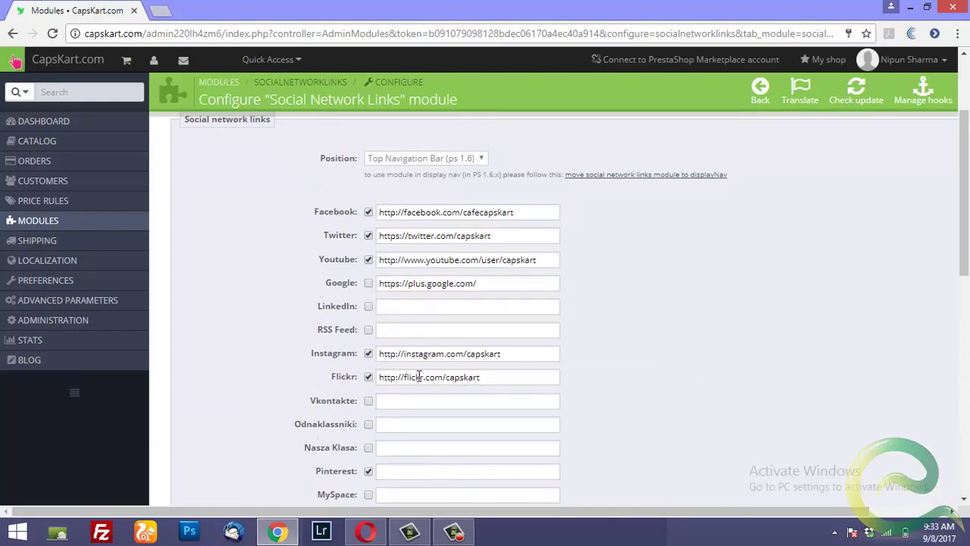
scroll(418, 376, up, 2)
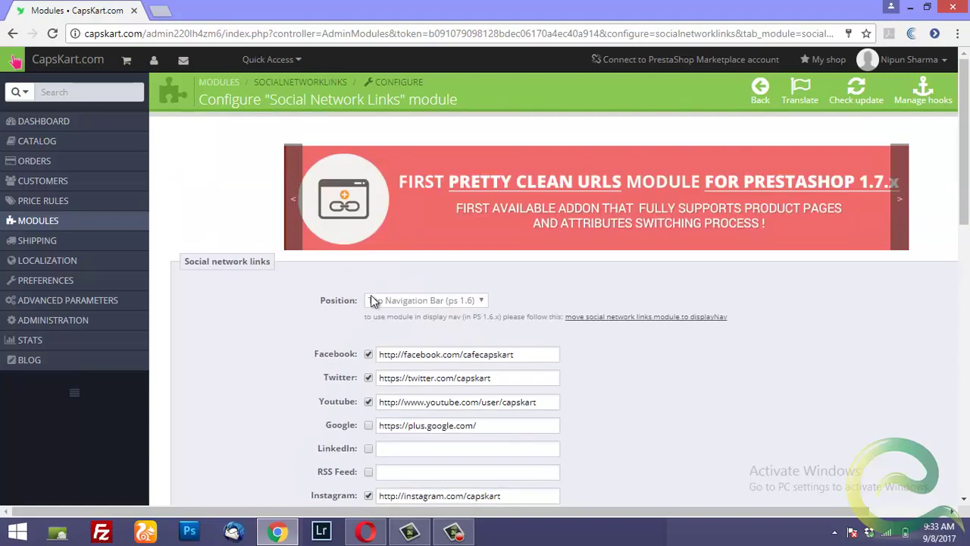
- Look through the module's available Position options without choosing a different one
click(424, 302)
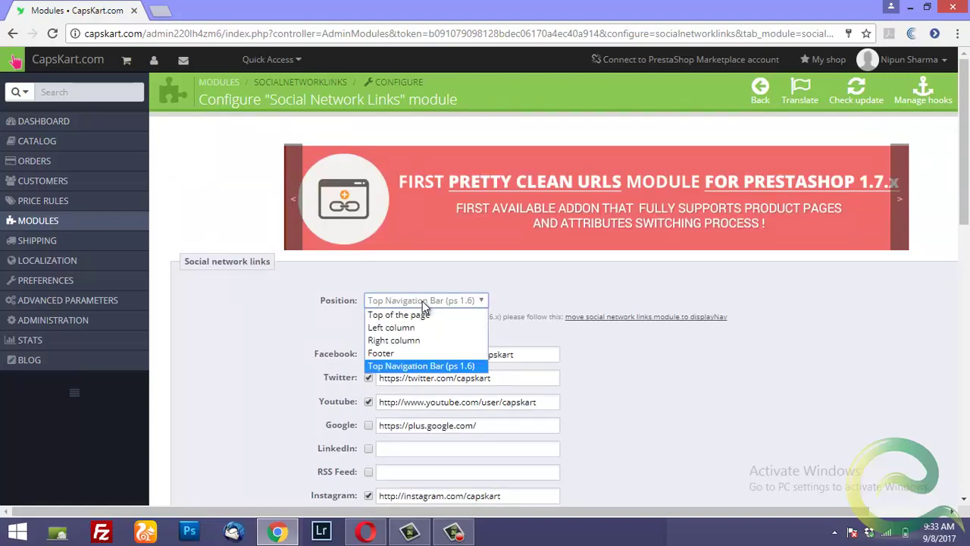
click(424, 303)
click(424, 301)
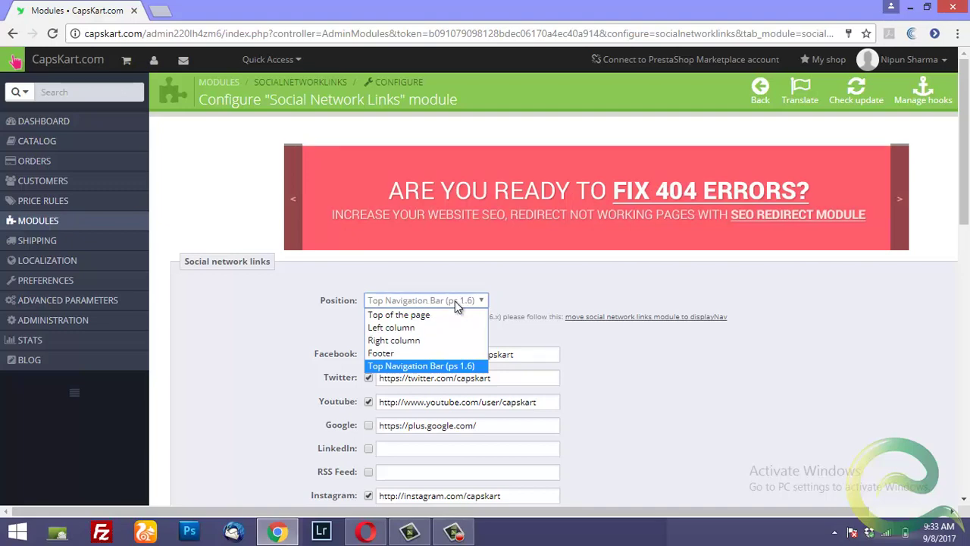
click(455, 301)
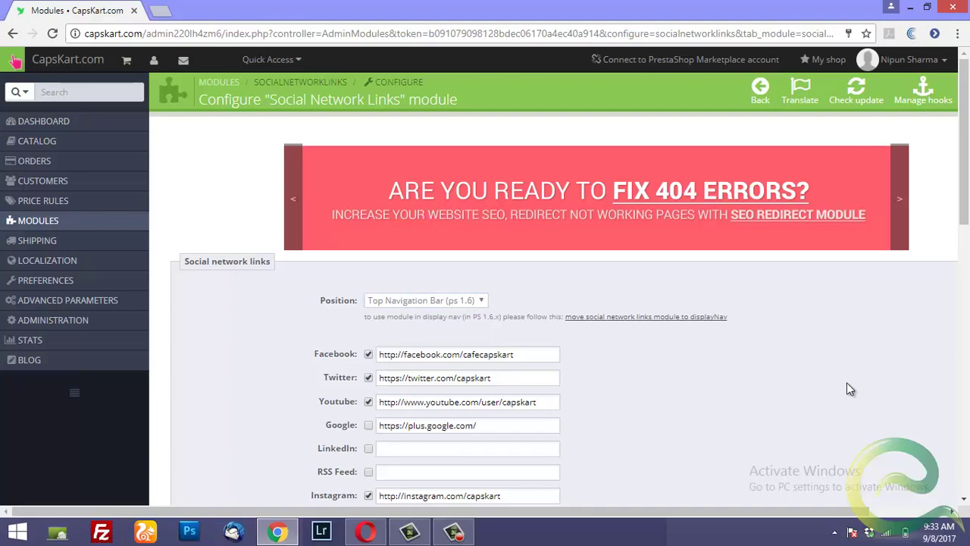
- Go back to the back office's module list and bring the favourite modules into view
mouse_move(87, 238)
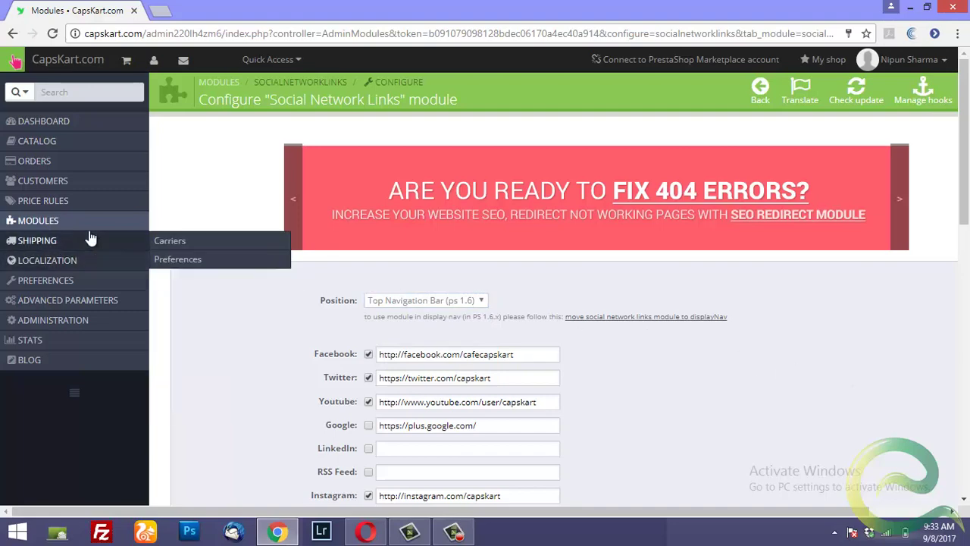
click(168, 226)
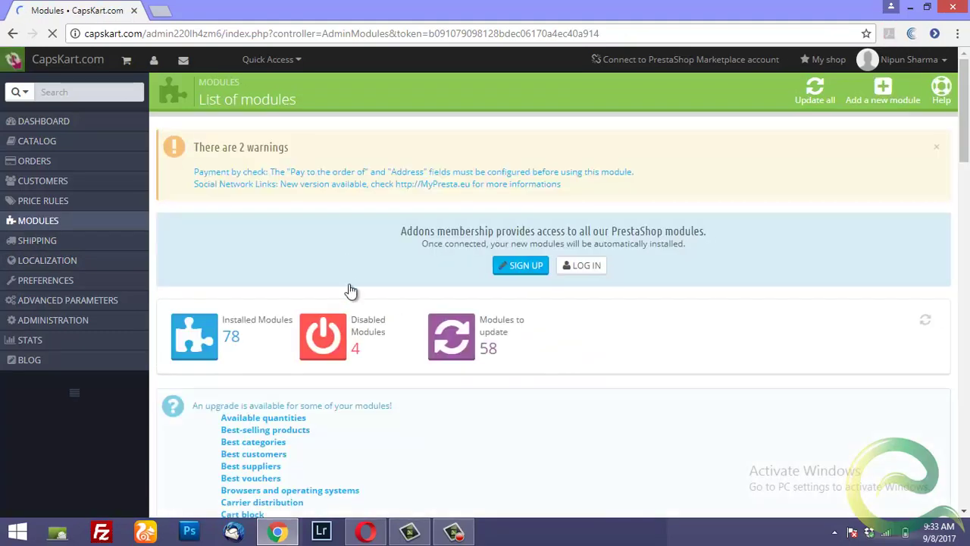
scroll(376, 395, down, 8)
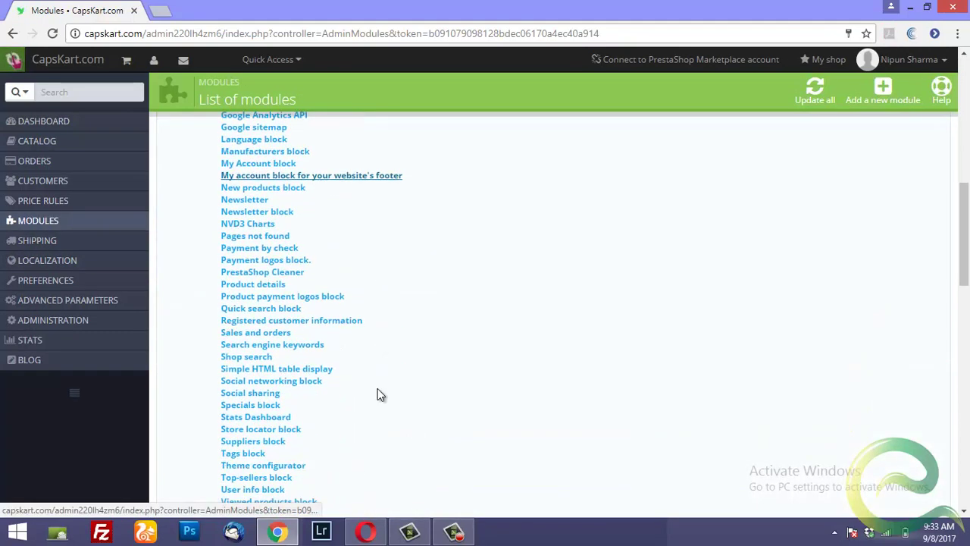
scroll(380, 394, down, 6)
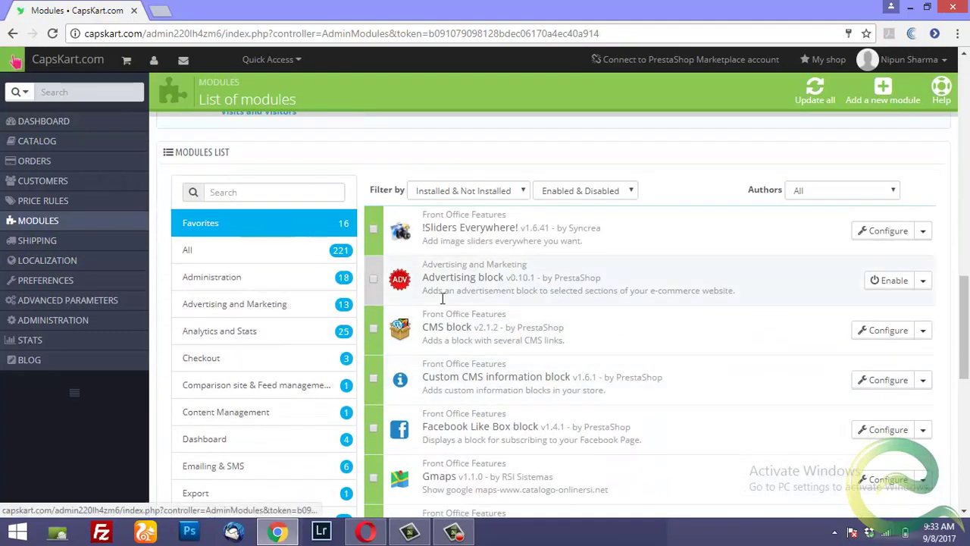
- Read the Sliders Everywhere entry in the article in Opera and find that module in Chrome's module list
click(366, 531)
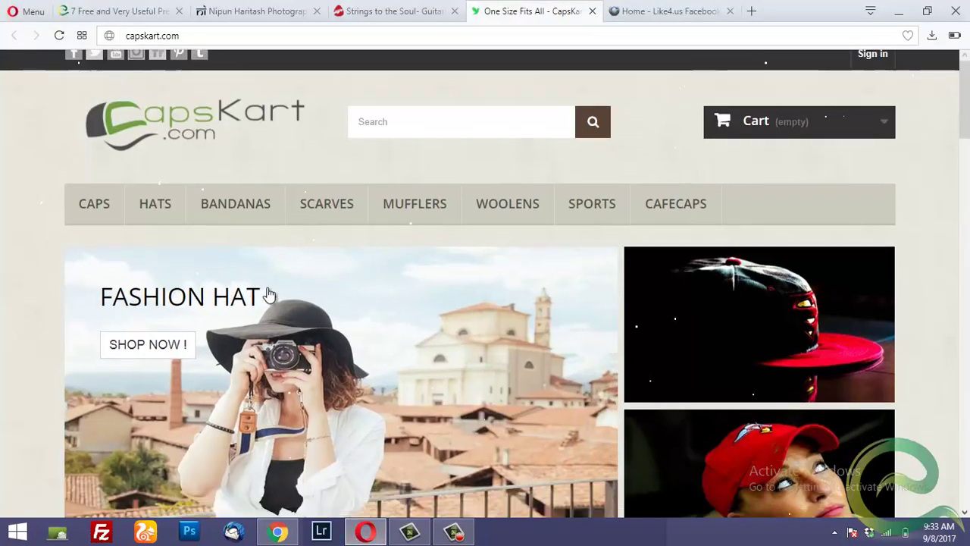
scroll(269, 296, down, 3)
click(95, 10)
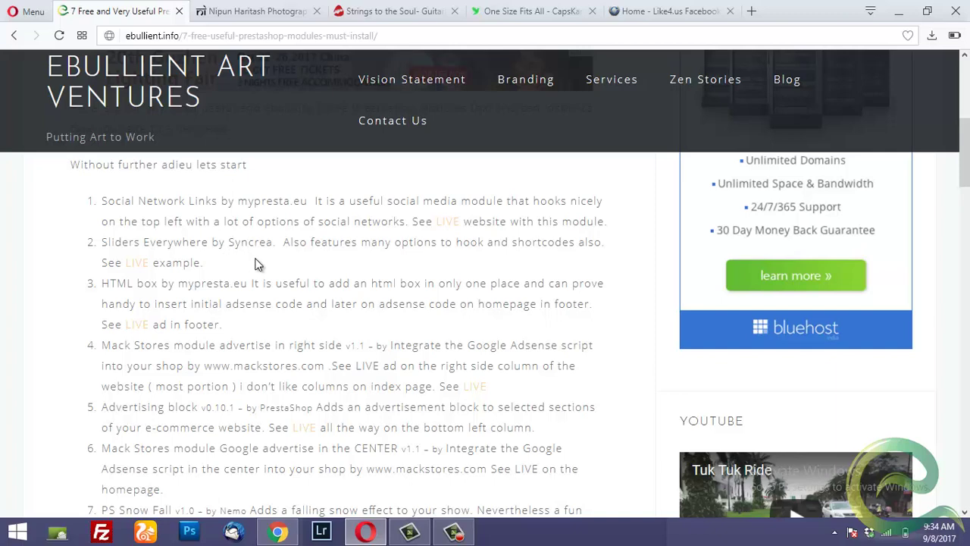
click(279, 532)
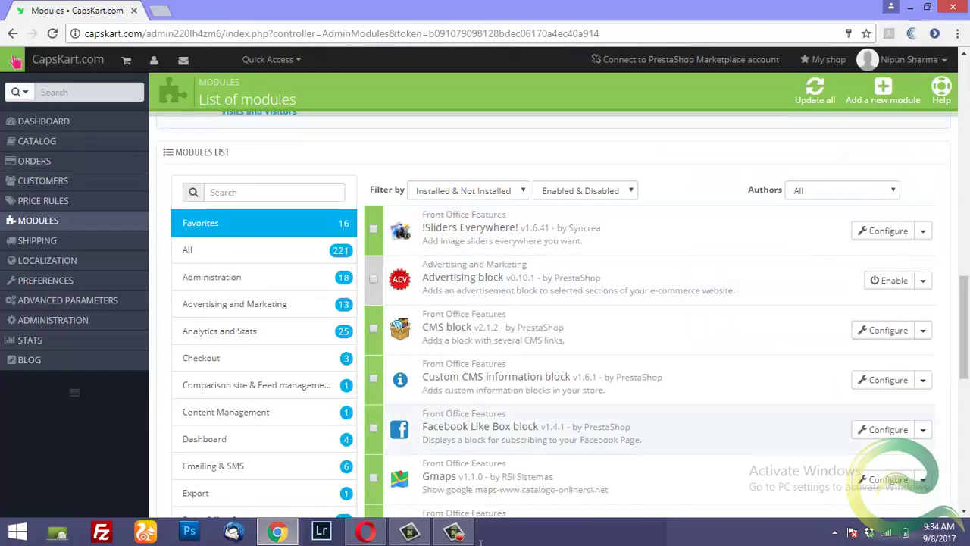
- Switch to Opera and open the Guitar Shots page in the iSTRUM section of guitarkart.com
click(365, 532)
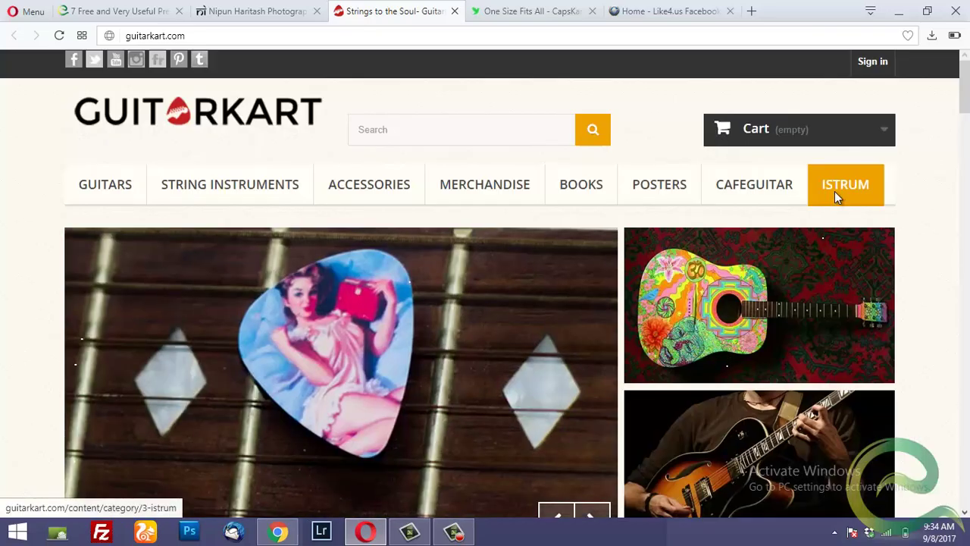
mouse_move(836, 197)
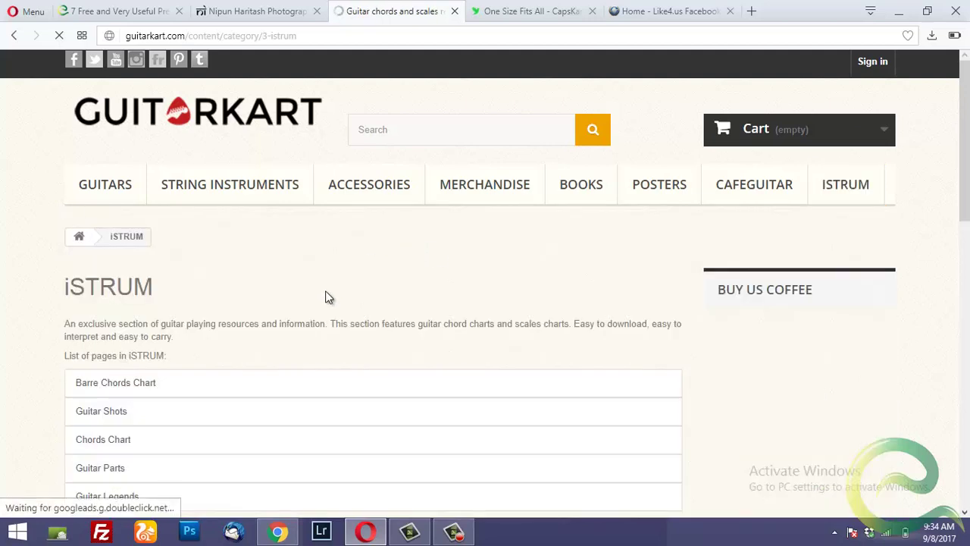
scroll(137, 322, down, 1)
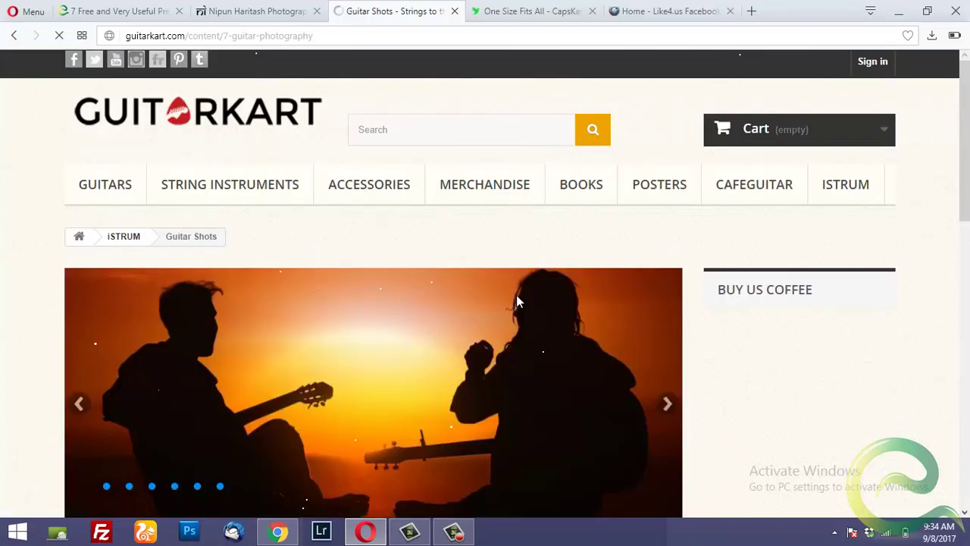
scroll(425, 294, down, 1)
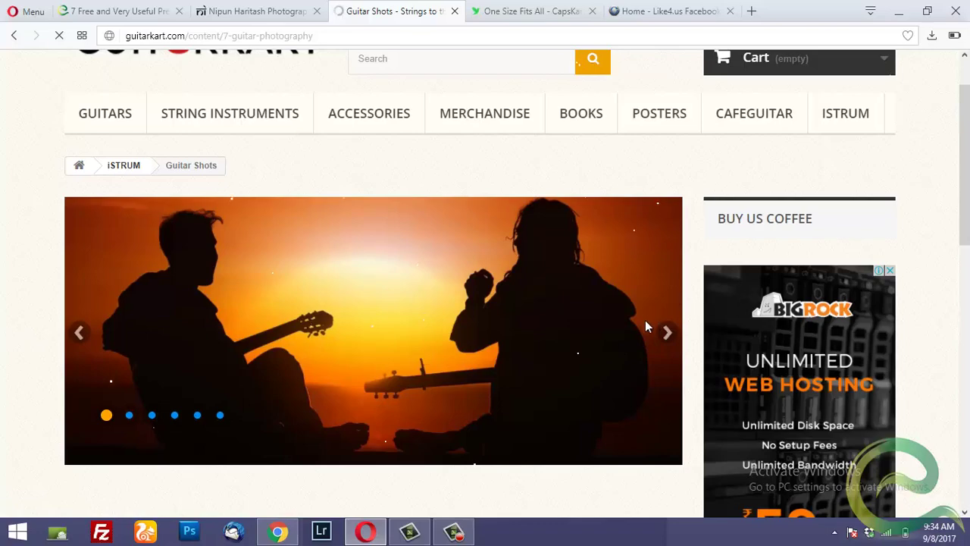
- Advance through the image slides of the Guitar Shots slider to view them
click(667, 337)
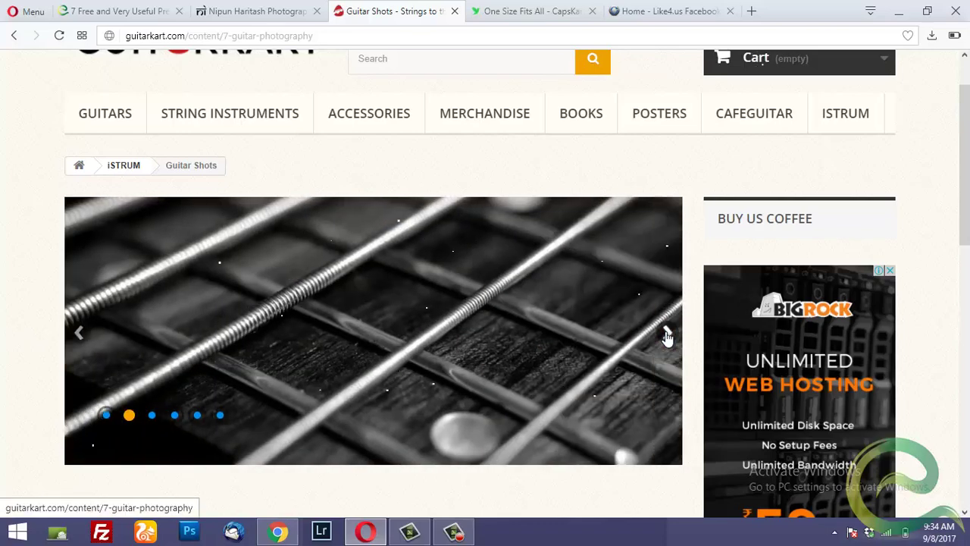
click(667, 337)
click(667, 336)
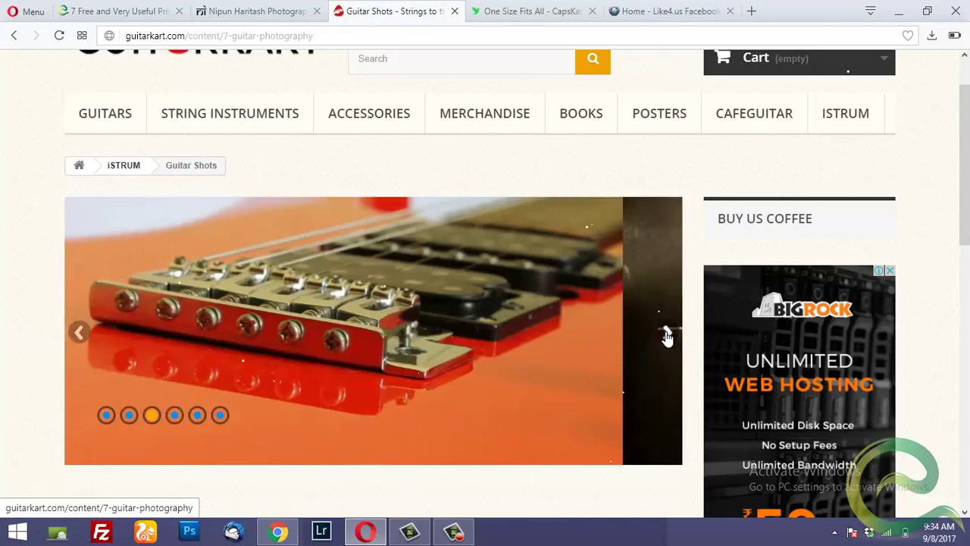
click(666, 336)
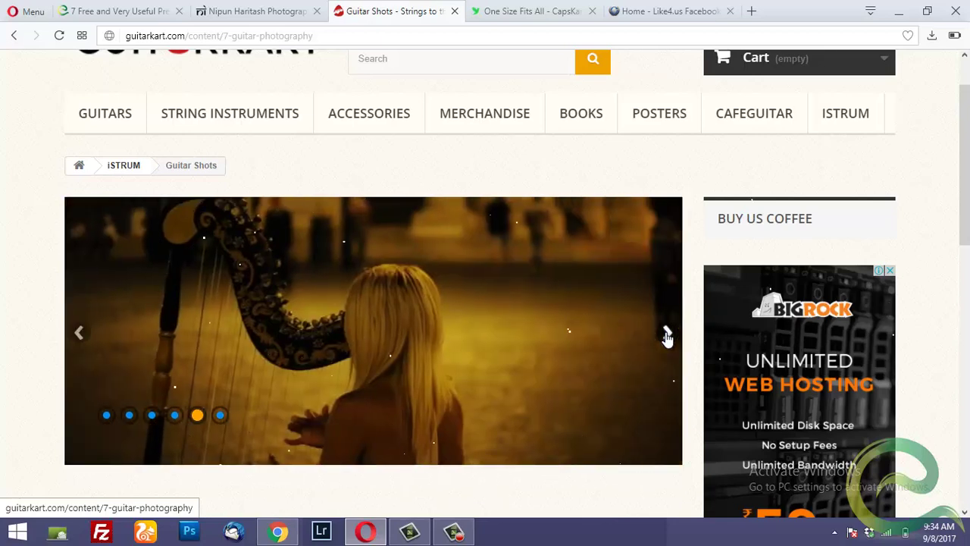
click(667, 337)
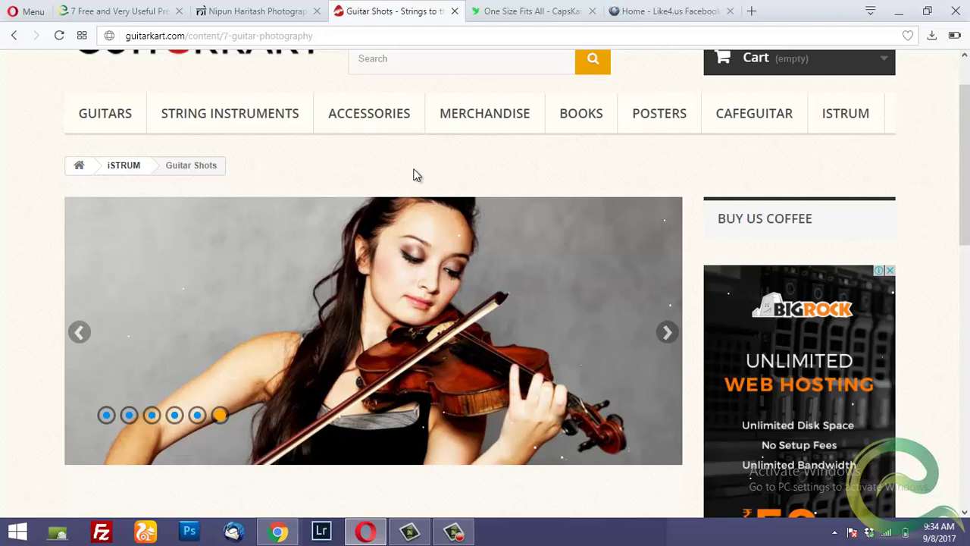
- Switch to Chrome and open the configuration of the Sliders Everywhere module
mouse_move(383, 108)
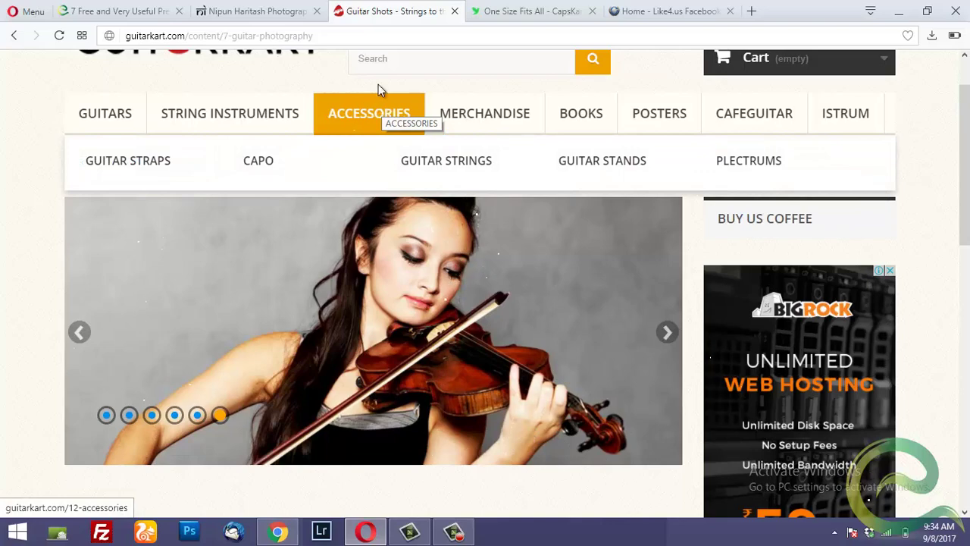
click(278, 532)
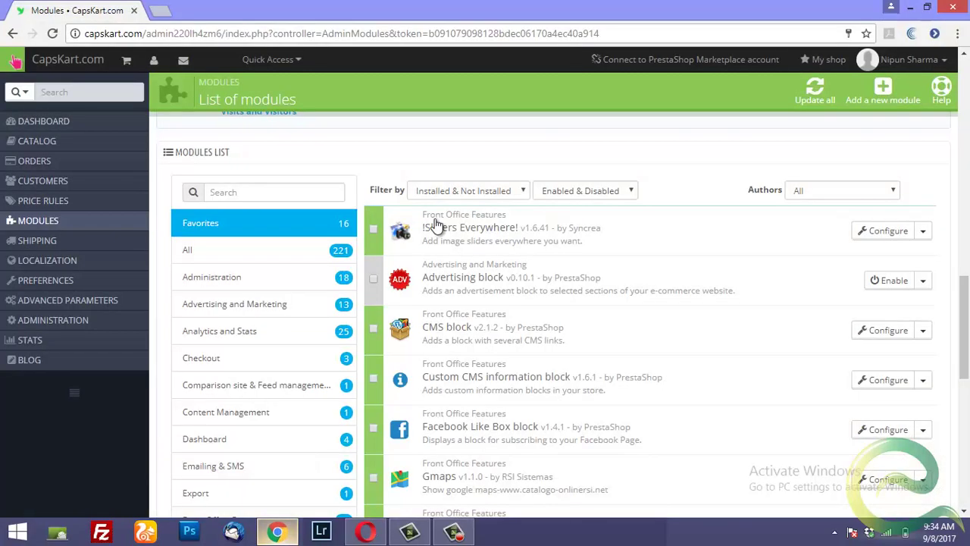
scroll(572, 352, down, 1)
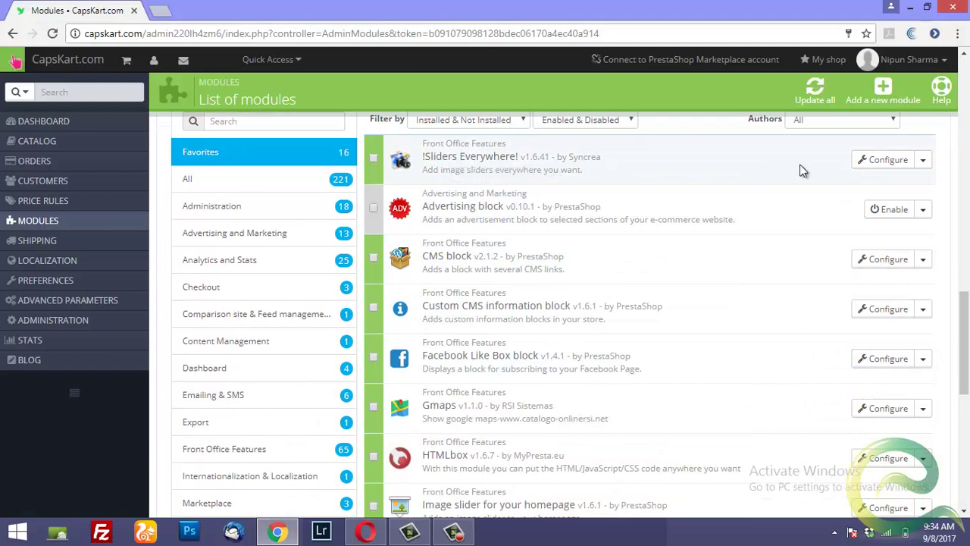
click(883, 168)
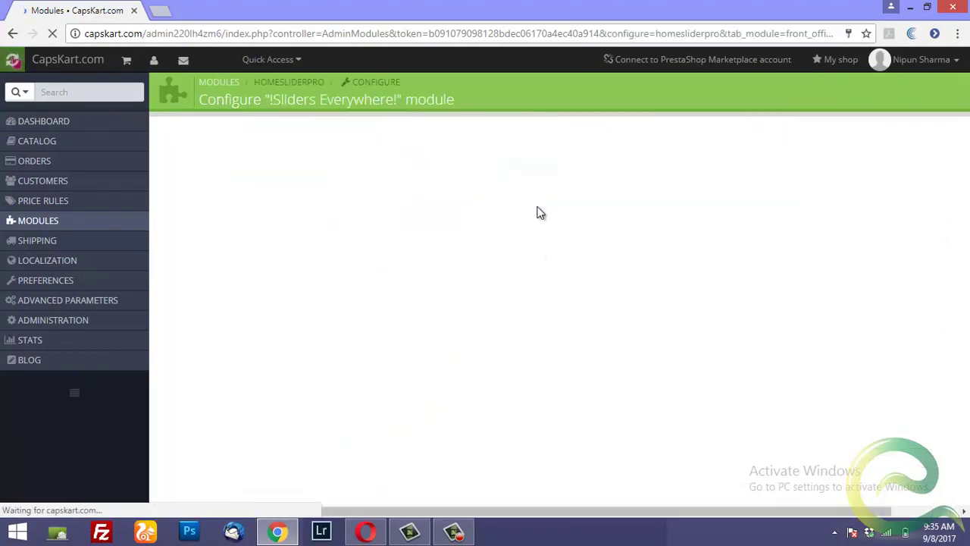
- Review the Sliders Everywhere permissions, image quality and media query settings, and open the slider configuration page
scroll(539, 267, down, 2)
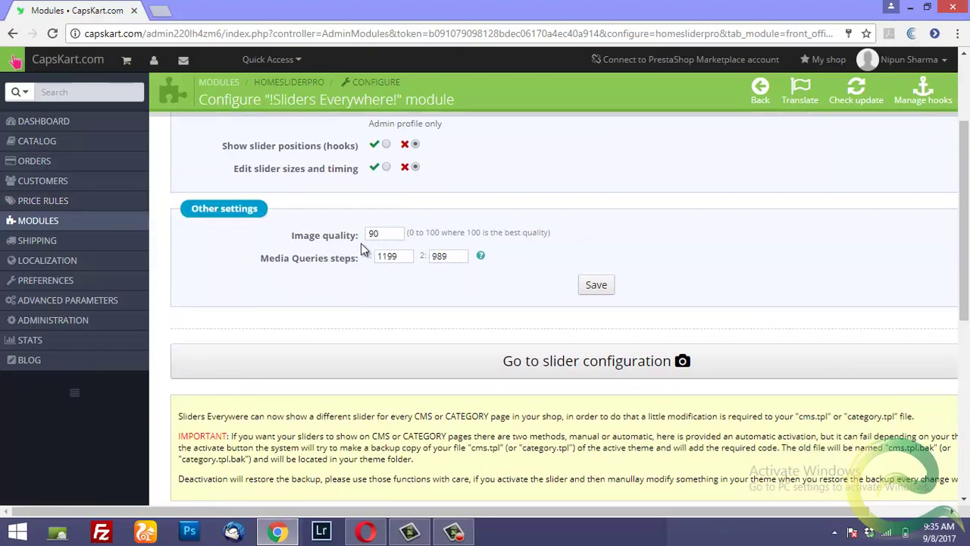
scroll(362, 249, up, 2)
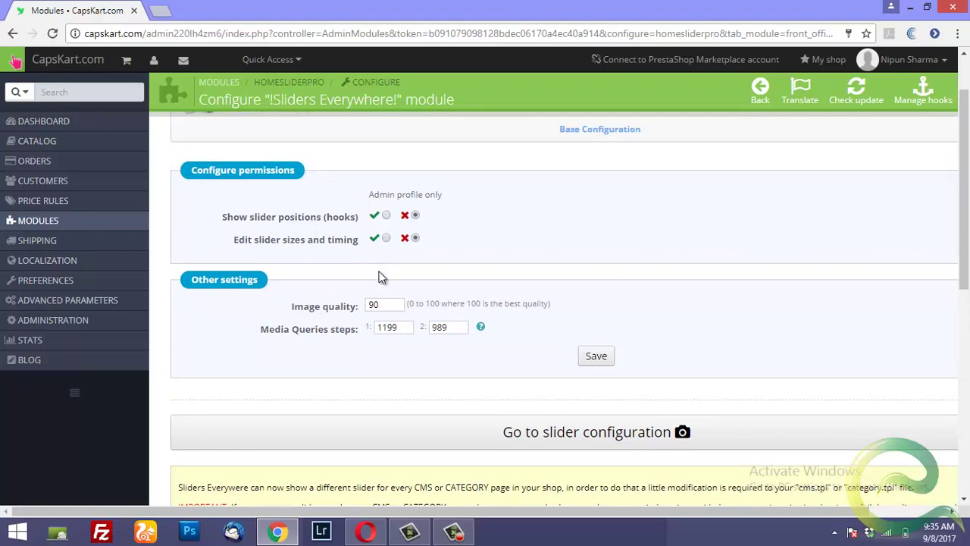
scroll(381, 277, down, 1)
scroll(518, 290, down, 1)
scroll(518, 290, down, 3)
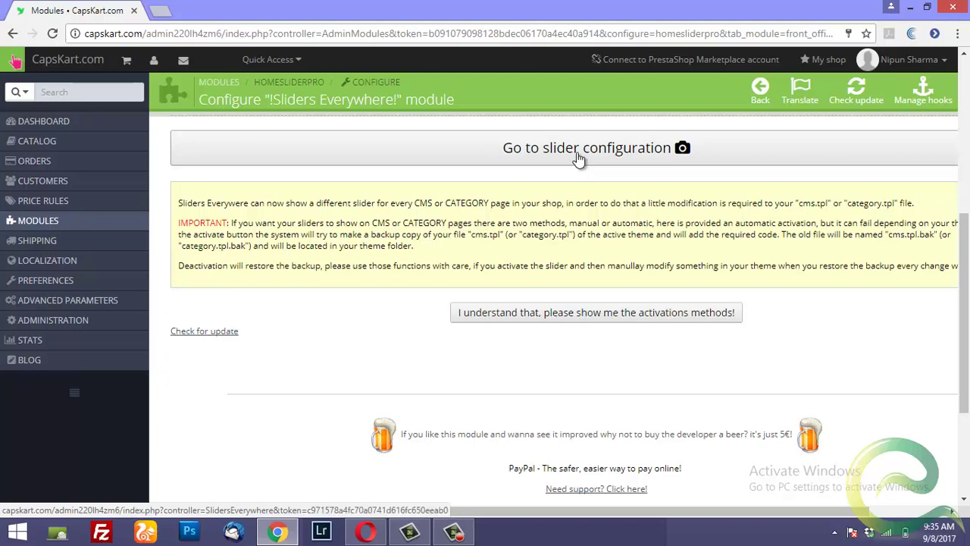
click(578, 155)
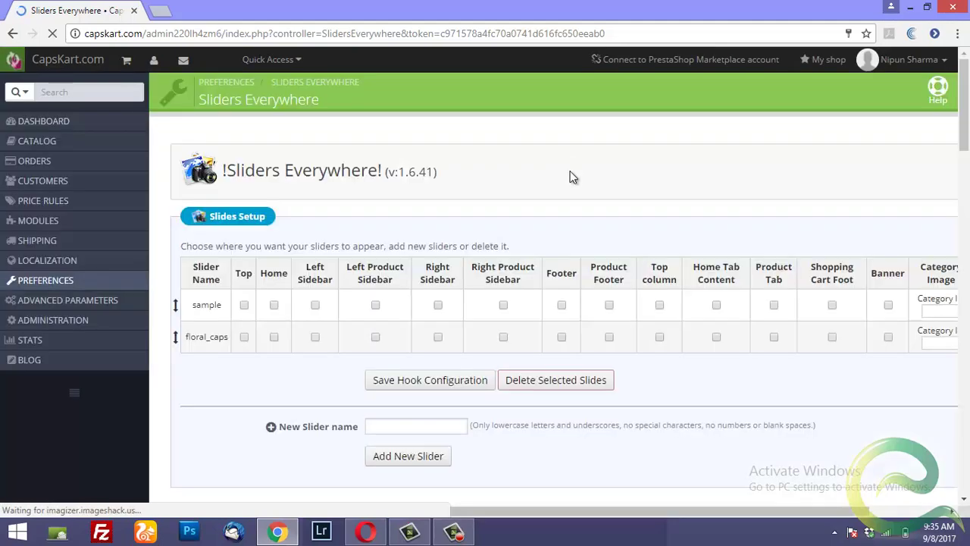
- Look over the Slides Setup hook table and the list of slides in the "sample" slider
scroll(576, 208, down, 2)
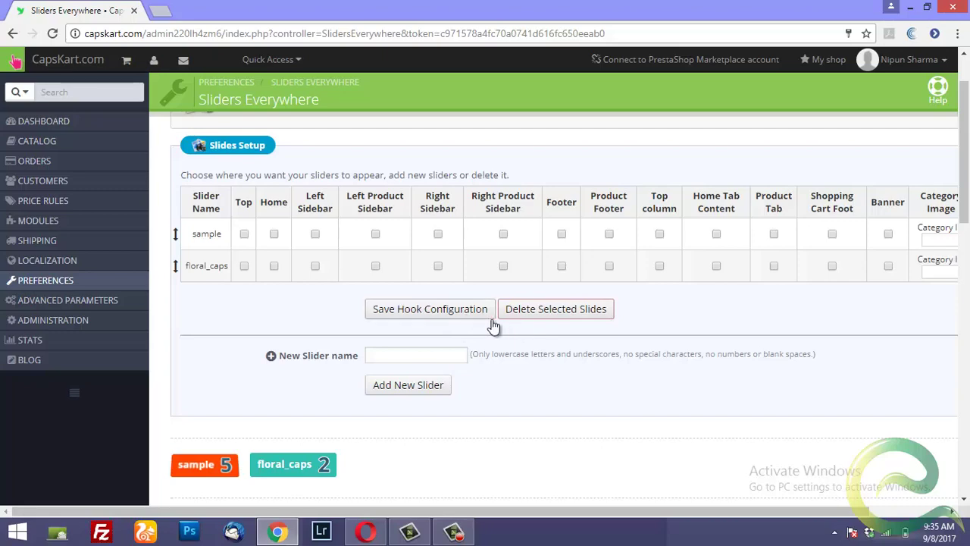
scroll(493, 329, down, 5)
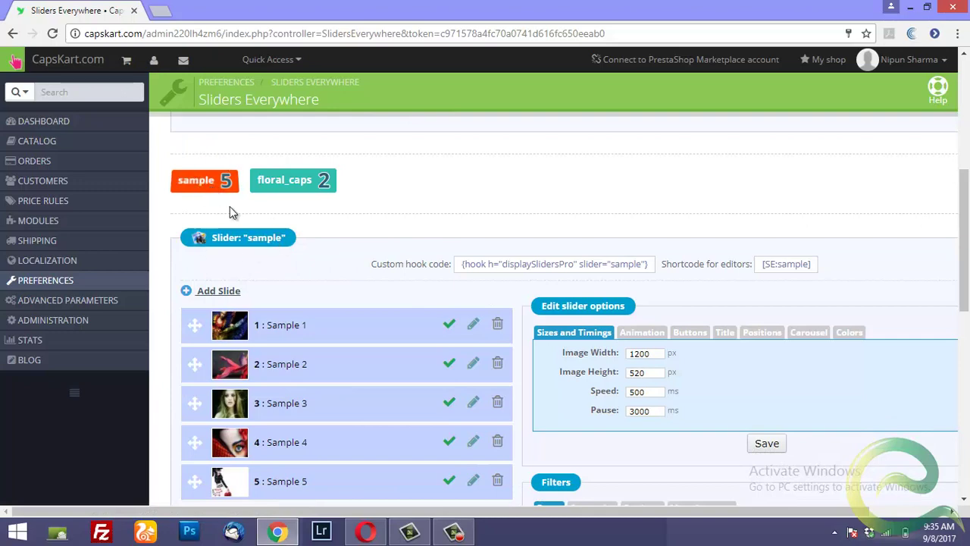
scroll(299, 295, down, 3)
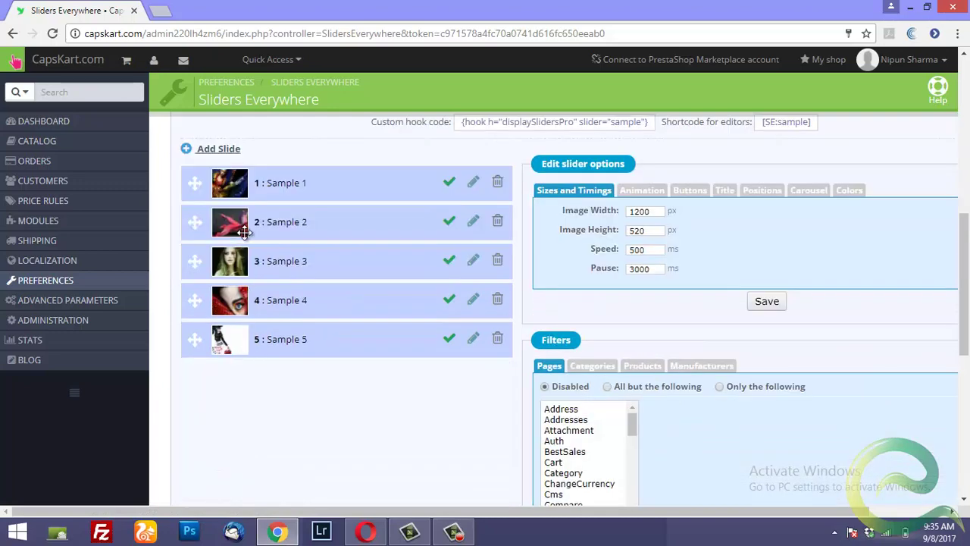
- Display the slides of the "floral_caps" slider and return to the "sample" slider
scroll(252, 240, up, 1)
scroll(275, 231, up, 1)
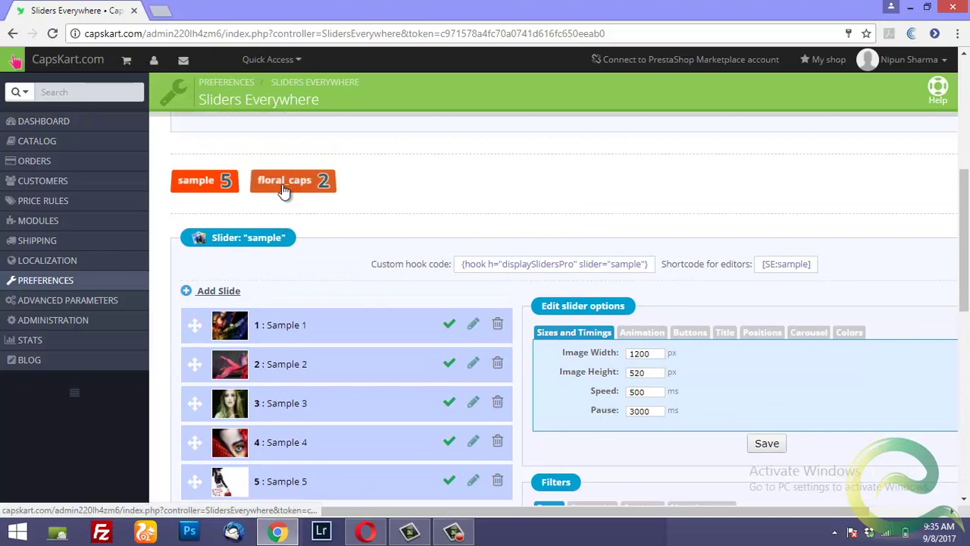
click(283, 186)
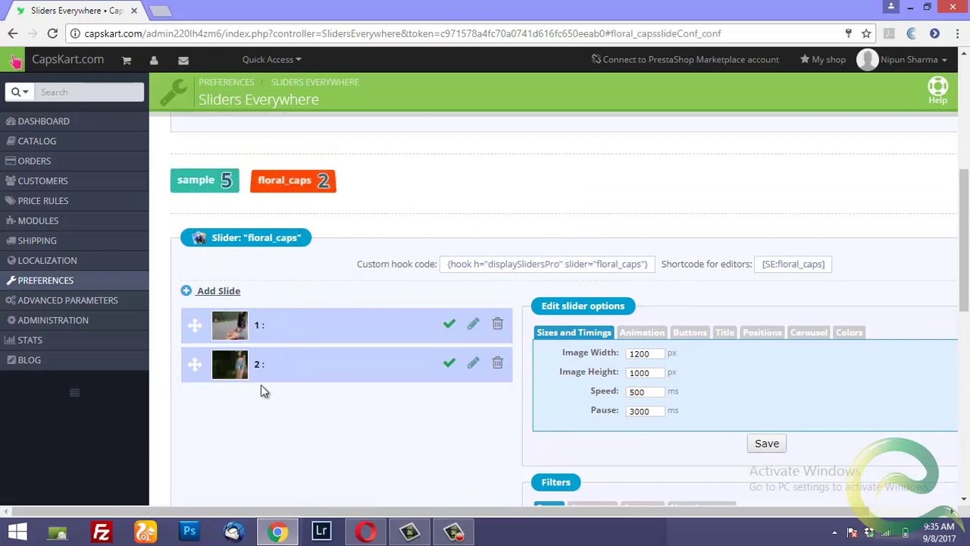
click(203, 185)
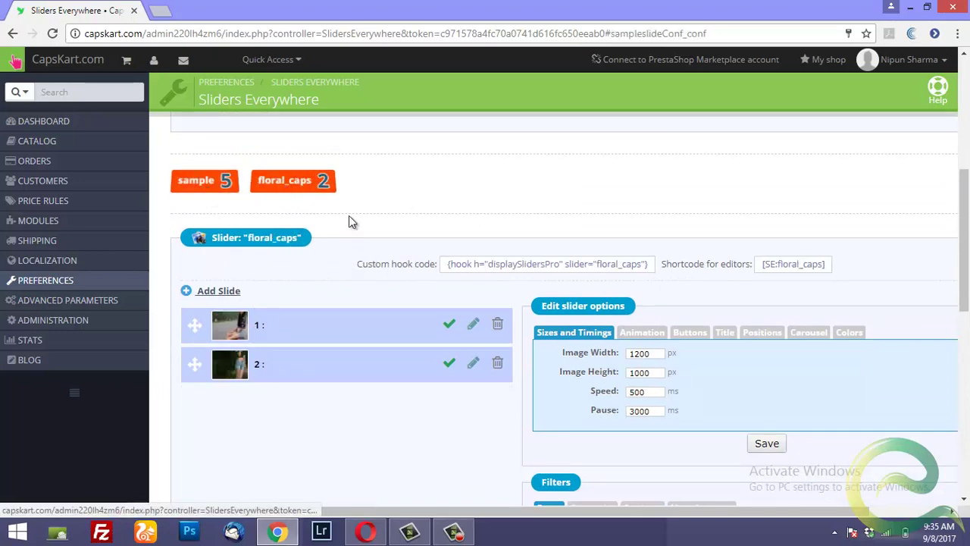
- Examine the "sample" slider's sizes and timings, page filters and shortcode for editors
scroll(563, 301, down, 1)
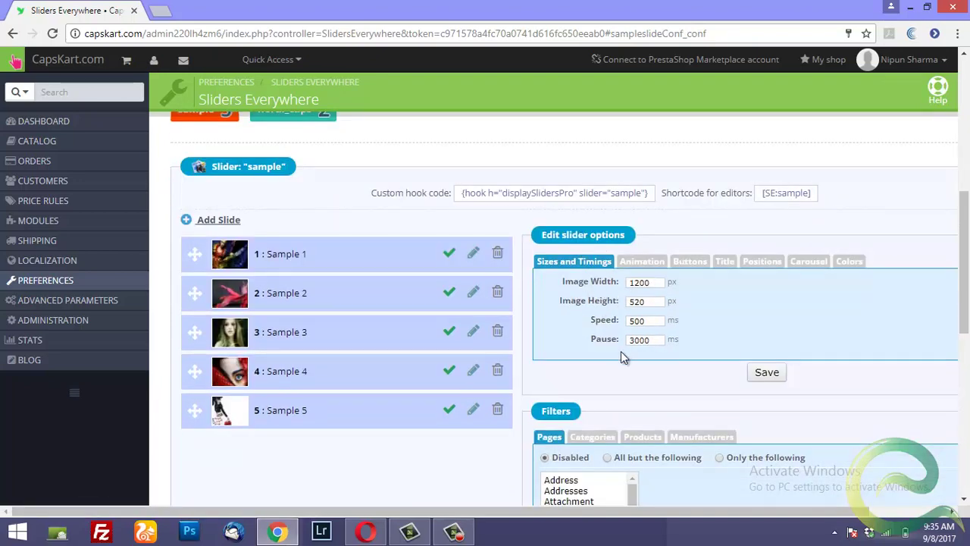
scroll(620, 350, down, 1)
scroll(620, 348, down, 2)
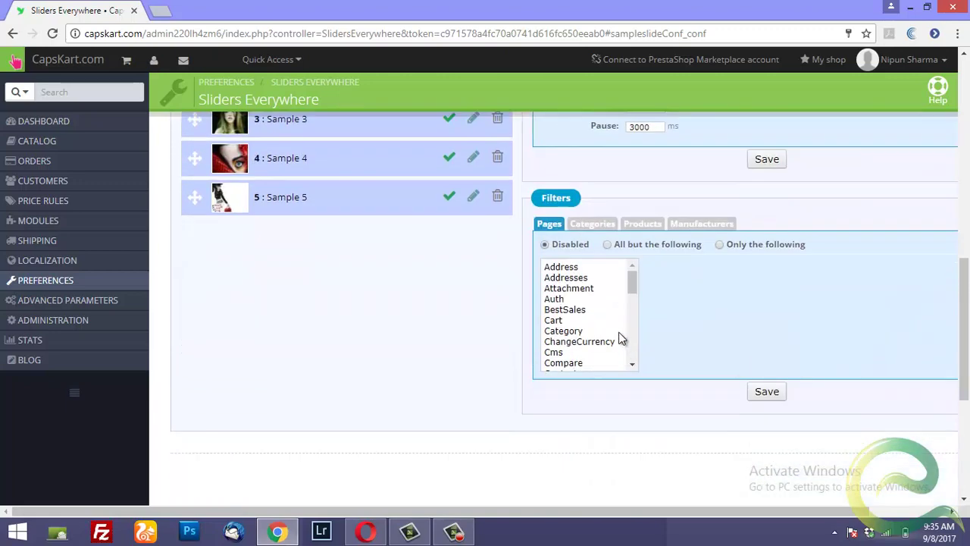
scroll(621, 336, up, 1)
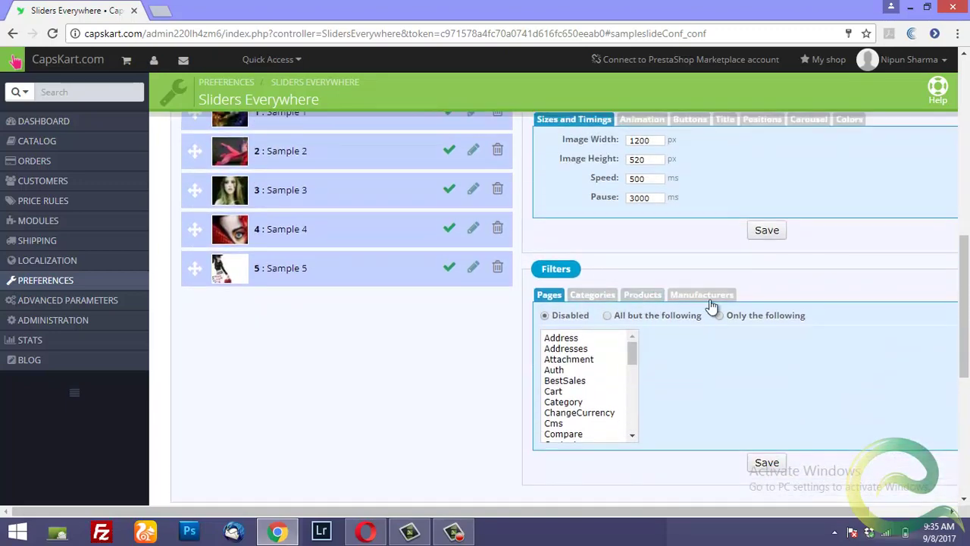
scroll(712, 305, up, 2)
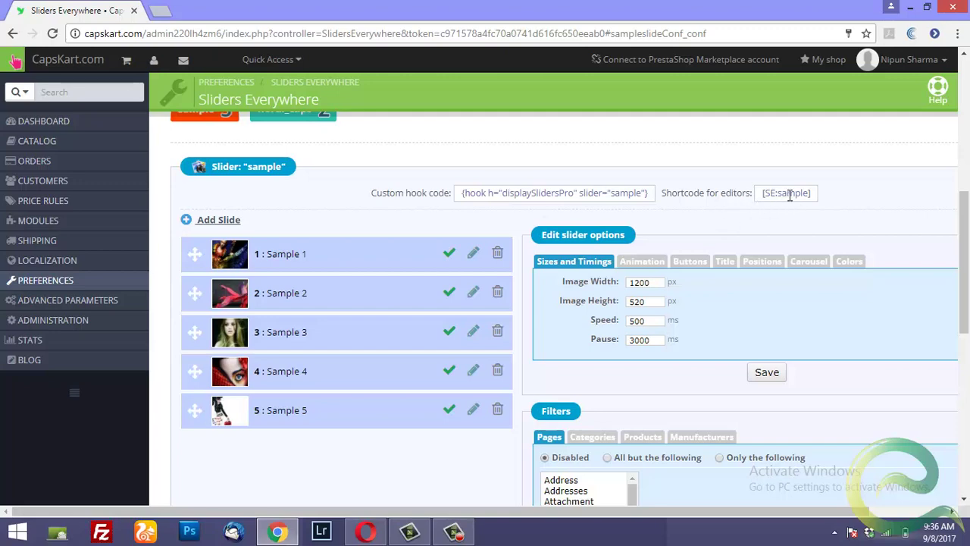
- Look through the remaining slider configuration page down to its end and return to the Slides Setup section
scroll(721, 301, down, 5)
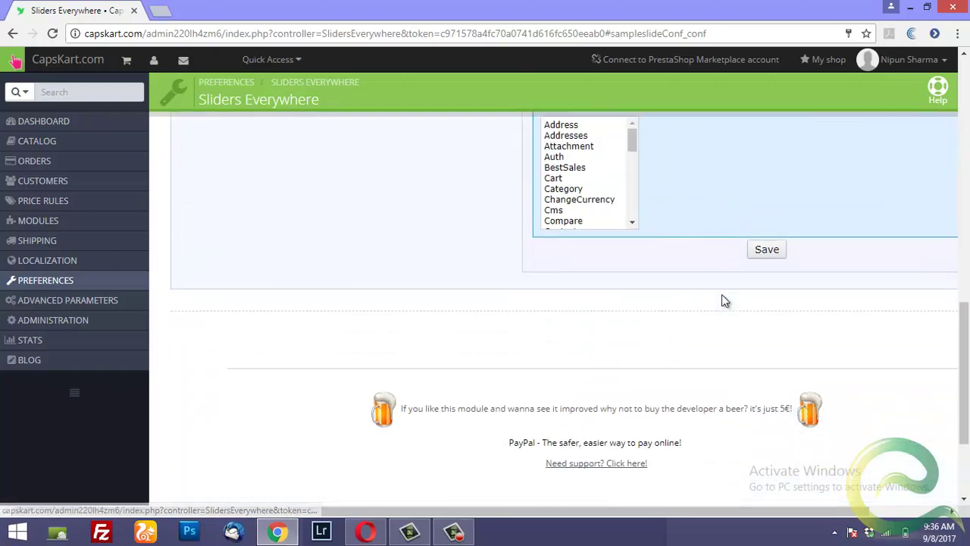
scroll(722, 301, up, 2)
scroll(722, 299, up, 1)
scroll(722, 299, down, 5)
scroll(722, 300, up, 3)
scroll(721, 301, up, 10)
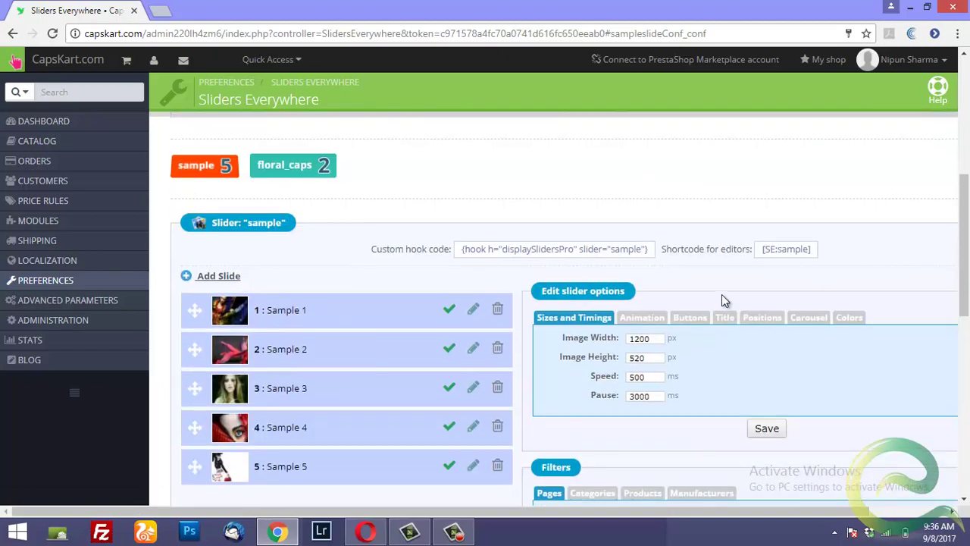
scroll(721, 300, up, 2)
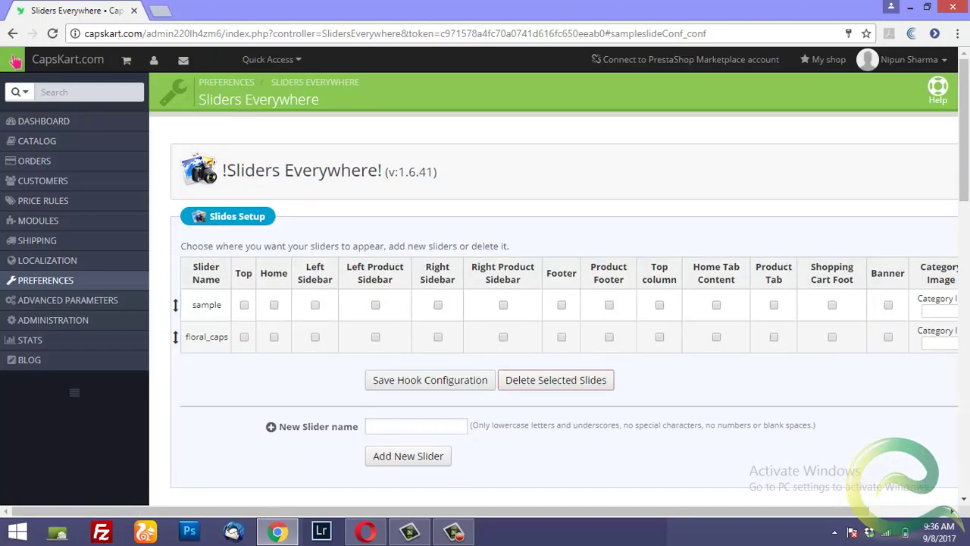
- Switch to Opera and read the HTML box entry in the Prestashop modules article
click(365, 532)
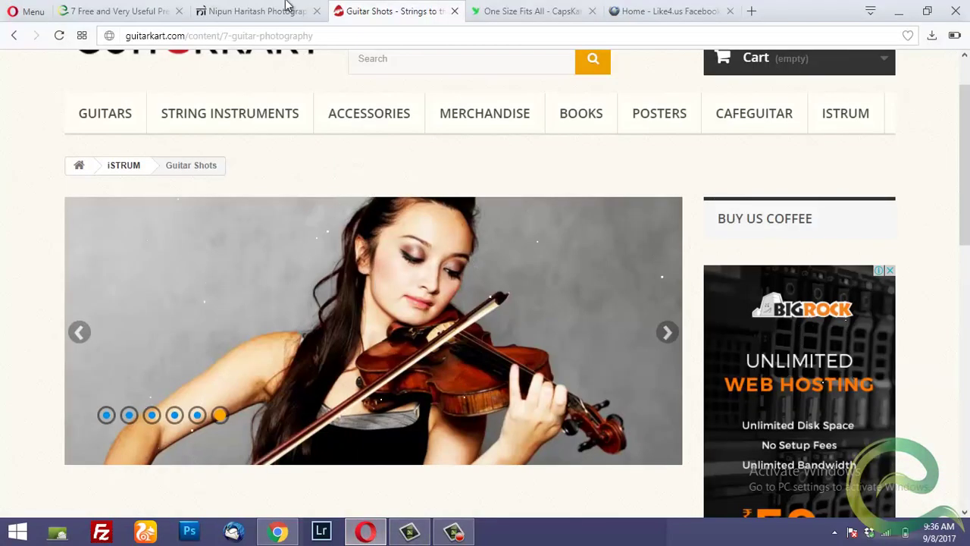
click(137, 11)
scroll(351, 307, down, 2)
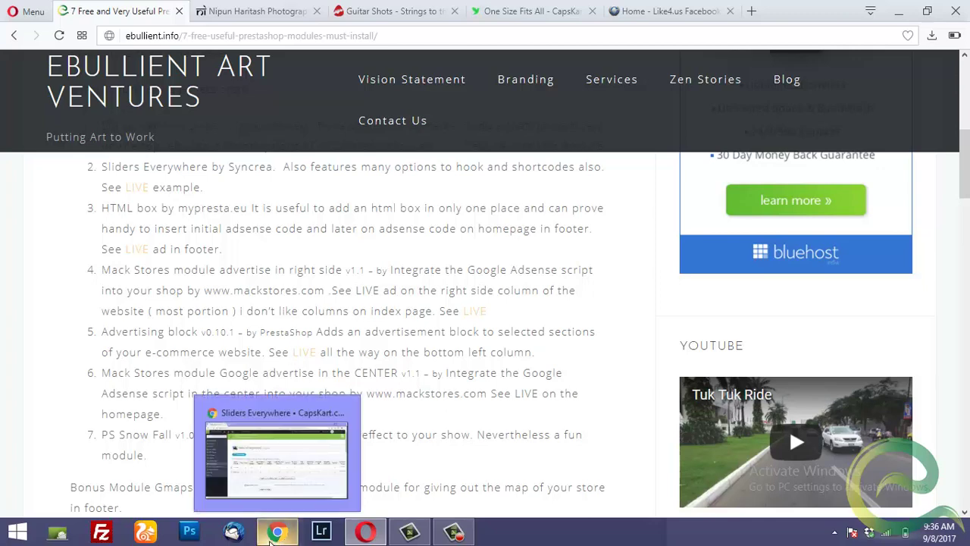
- Switch to Chrome, return to the module list and open the configuration of the HTMLbox module
click(271, 540)
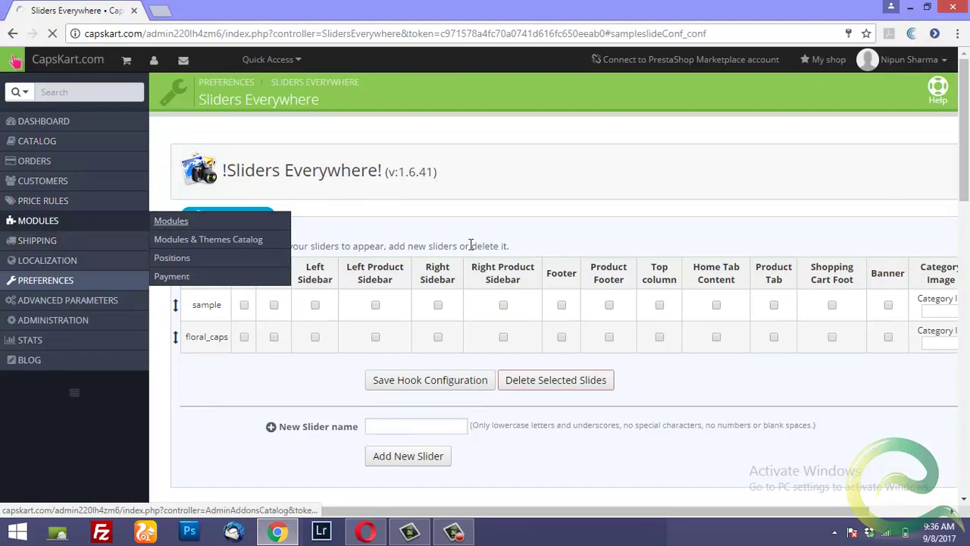
click(161, 221)
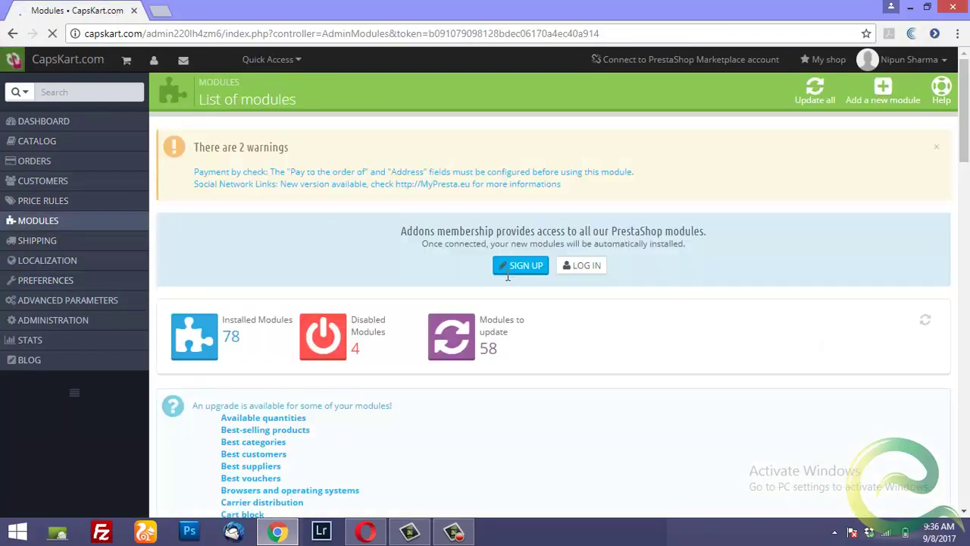
scroll(519, 309, down, 2)
scroll(513, 313, down, 10)
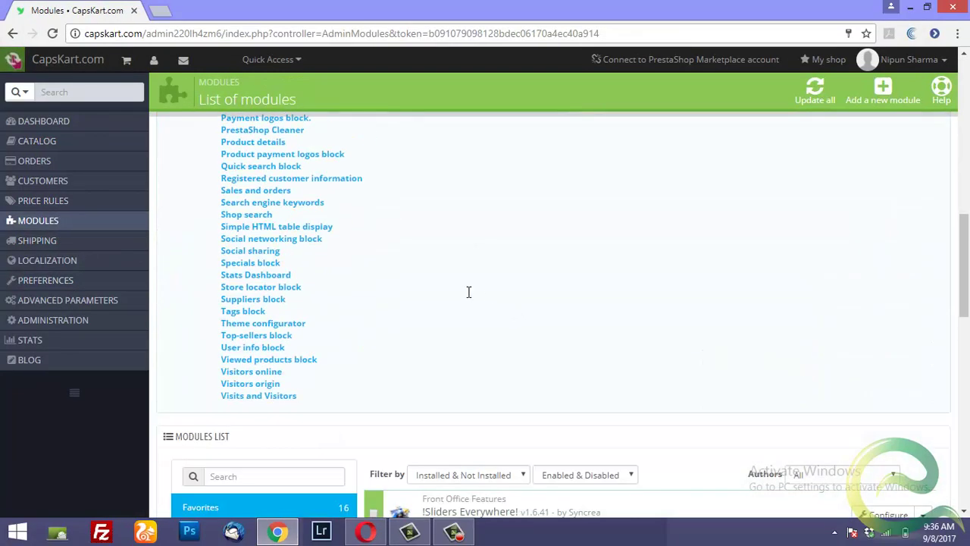
scroll(528, 331, down, 3)
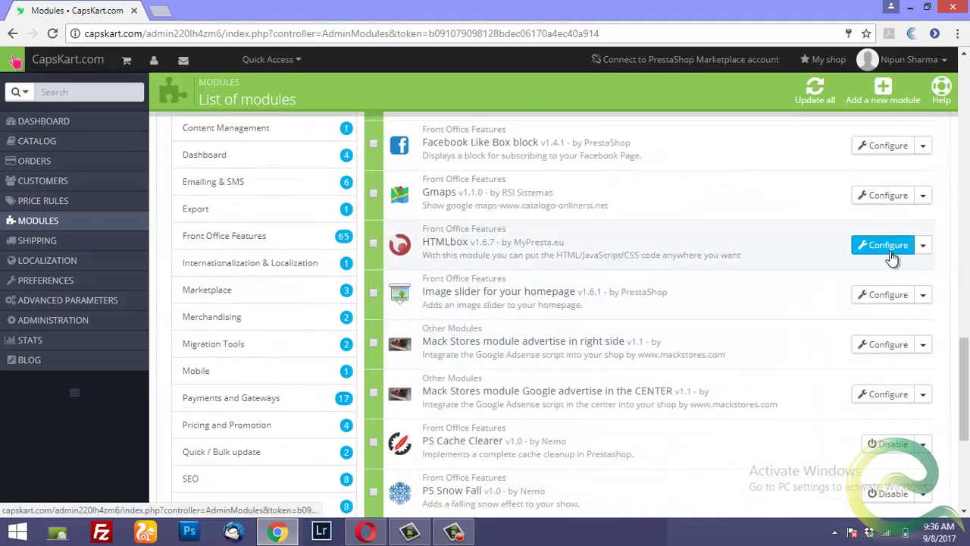
click(888, 246)
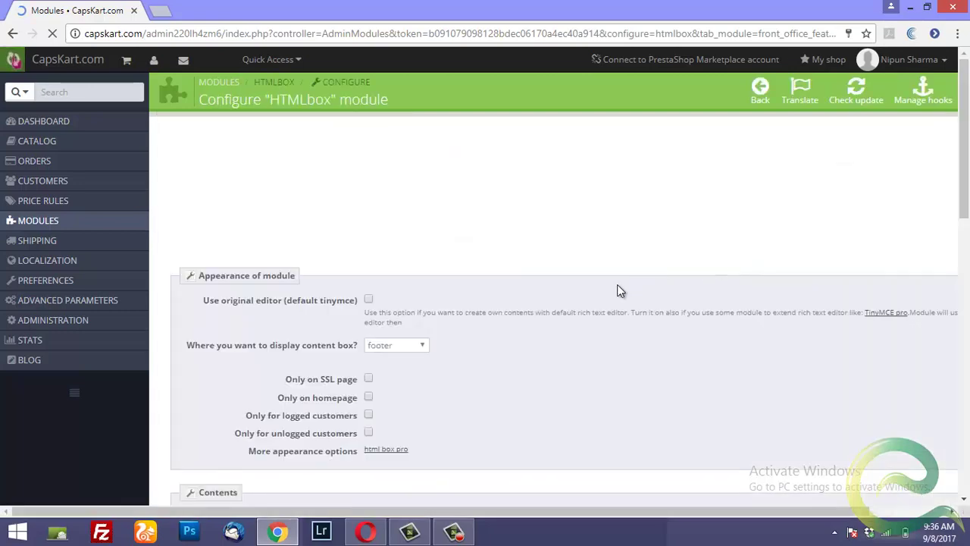
- Examine the HTMLbox content editor, update settings and the appearance options for where the content box is displayed
scroll(618, 292, down, 2)
scroll(530, 282, down, 4)
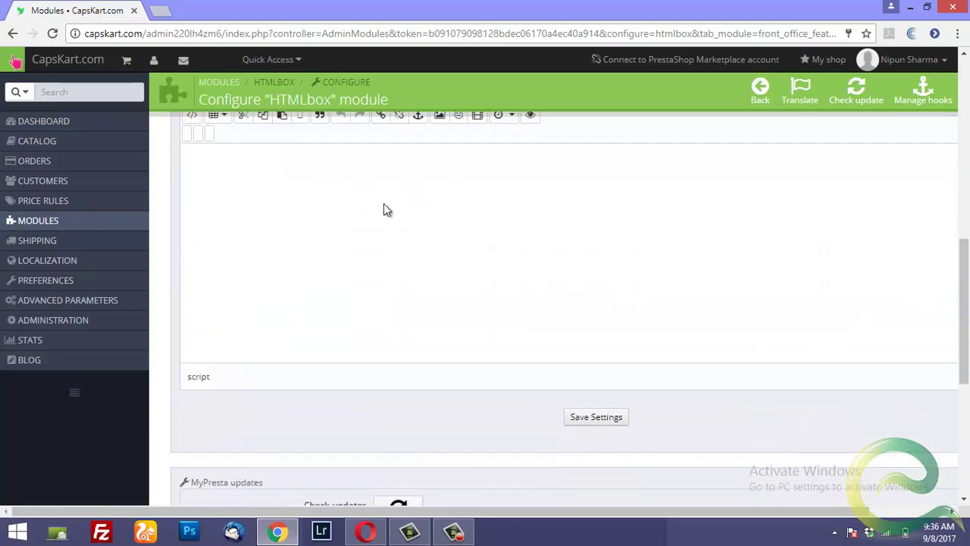
scroll(426, 263, down, 2)
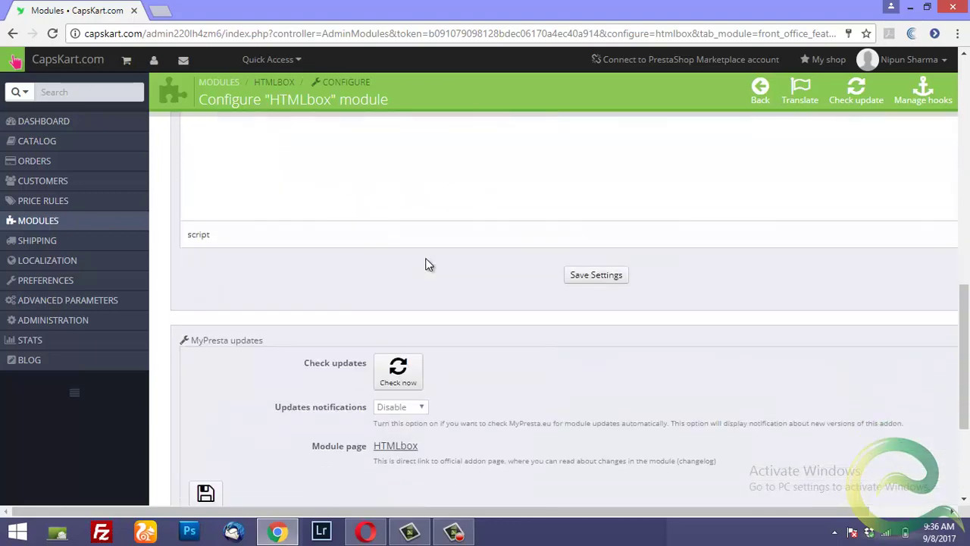
scroll(426, 264, up, 6)
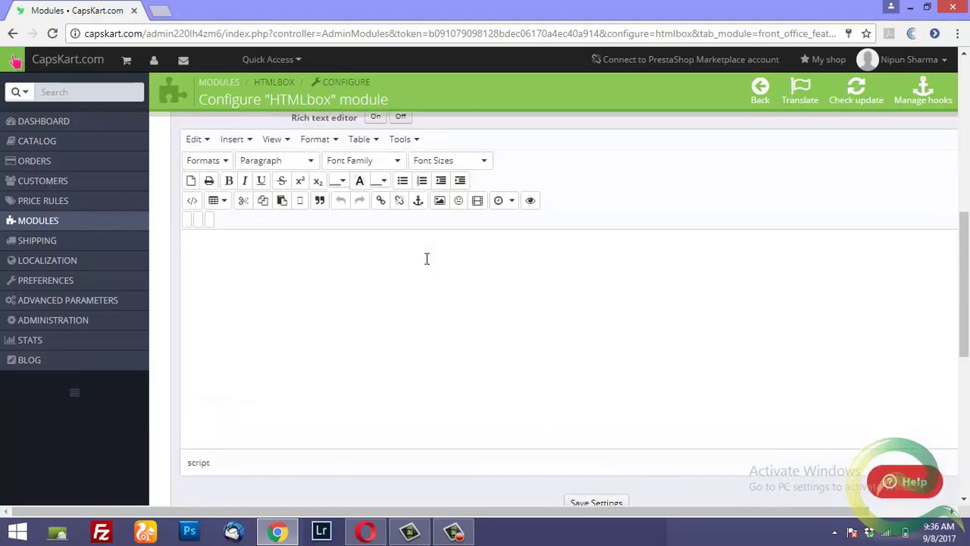
scroll(425, 263, up, 3)
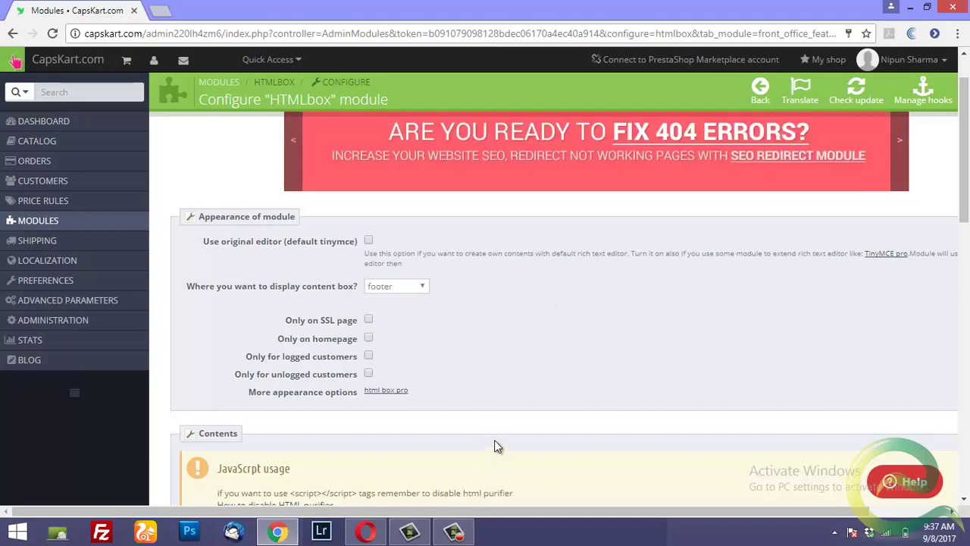
- Switch to Opera and view the live ad in the footer of guitarkart.com's Guitar Shots page
click(367, 532)
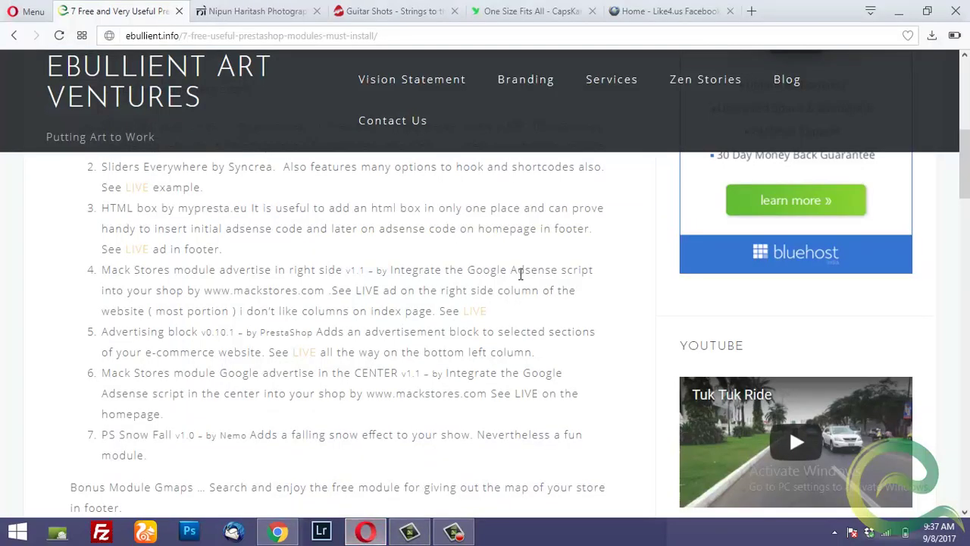
scroll(522, 275, down, 10)
click(373, 12)
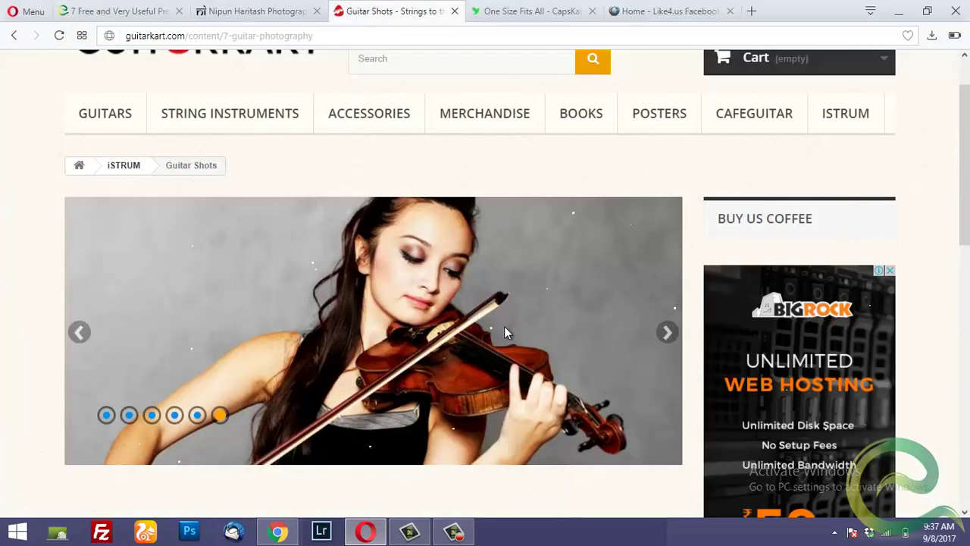
scroll(469, 334, down, 10)
scroll(422, 339, down, 3)
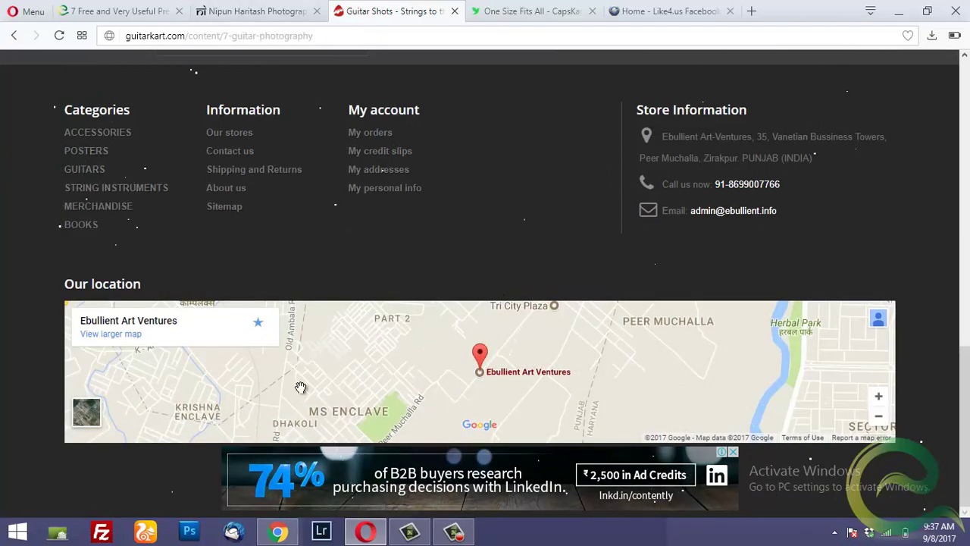
- Return to the Prestashop modules article in Opera and read the entries from Mack Stores to the bonus Gmaps module
click(366, 530)
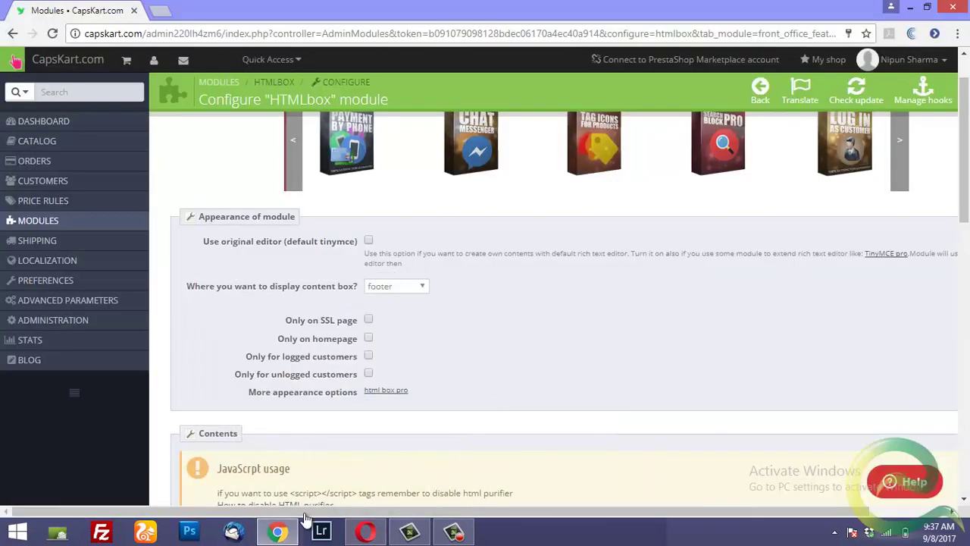
click(382, 536)
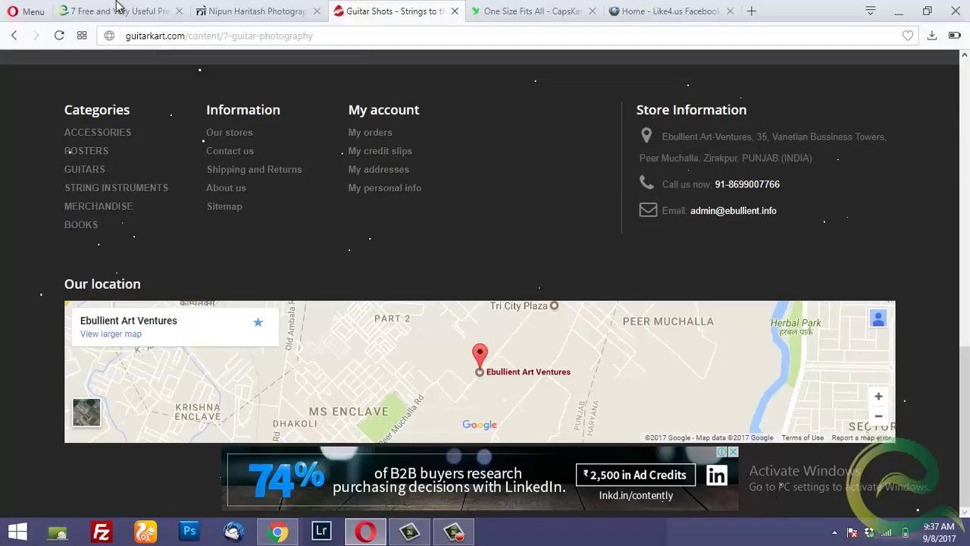
click(121, 10)
scroll(310, 245, down, 3)
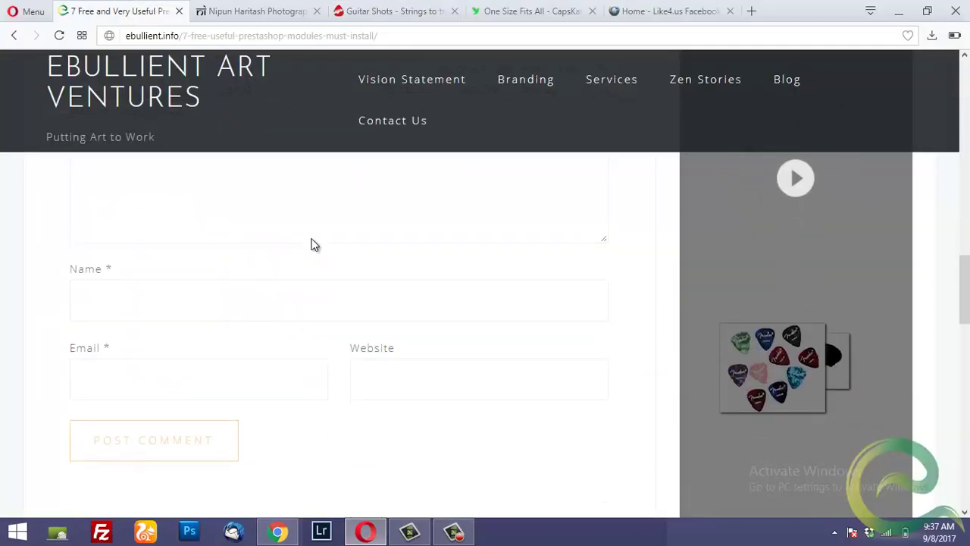
scroll(310, 245, up, 15)
scroll(314, 245, down, 2)
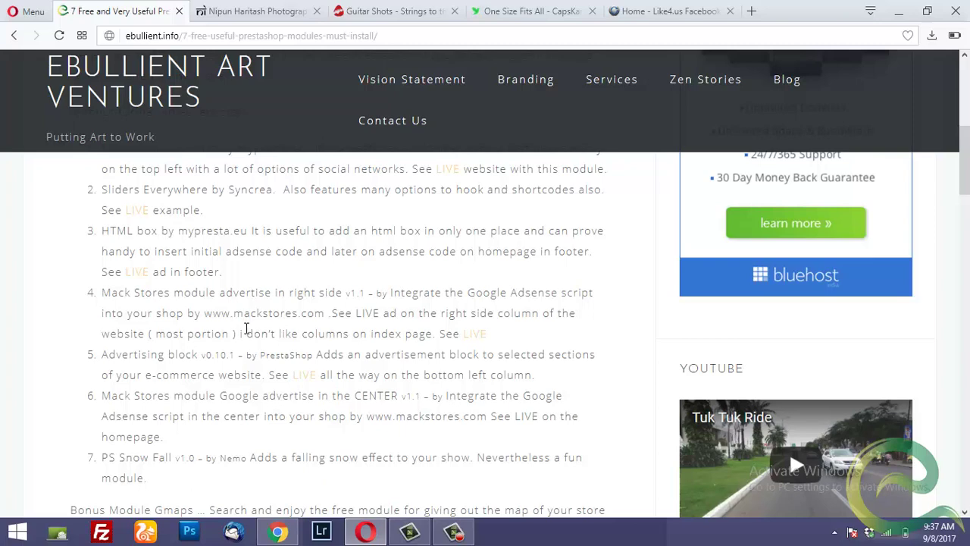
scroll(189, 368, down, 2)
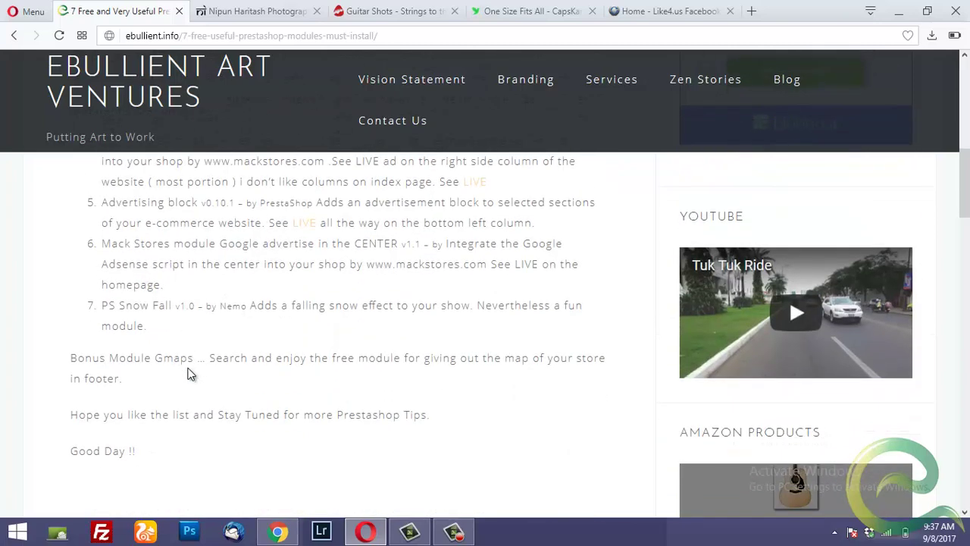
scroll(182, 310, up, 1)
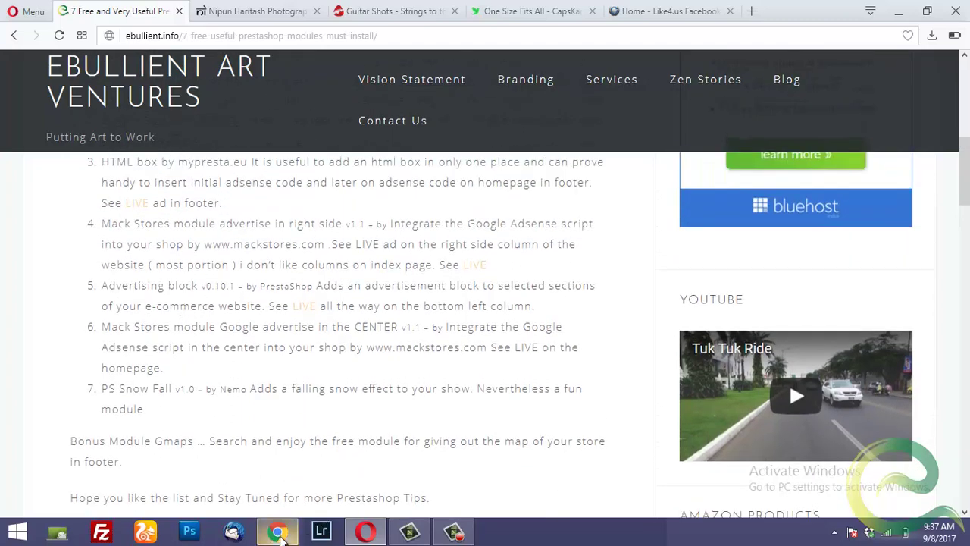
- Switch to Chrome, open the back-office module list and locate the Advertising block module among the favorites
click(279, 532)
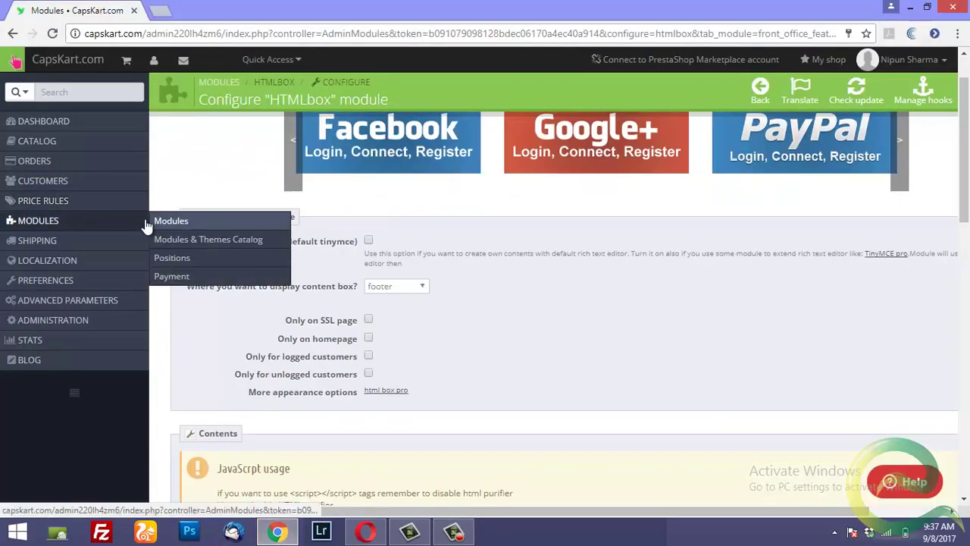
click(240, 225)
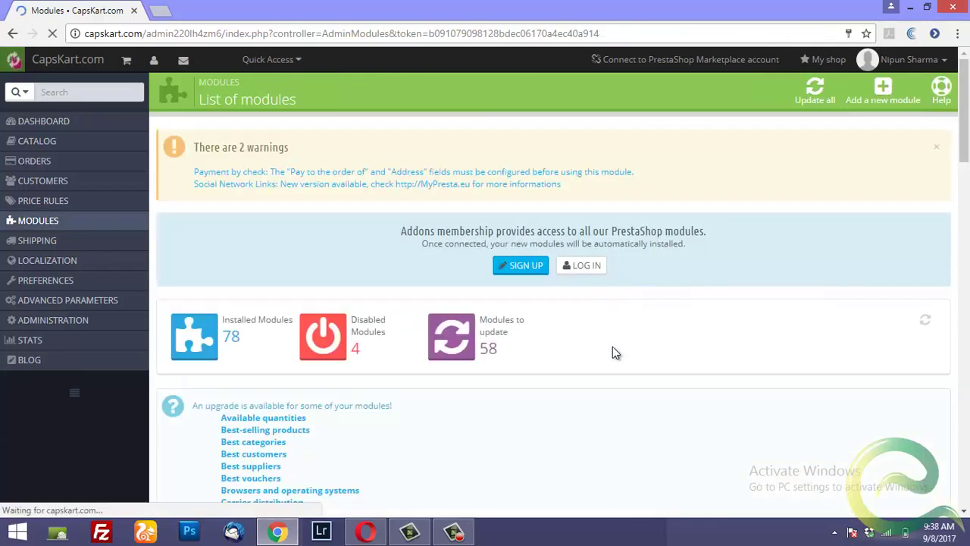
scroll(615, 352, down, 10)
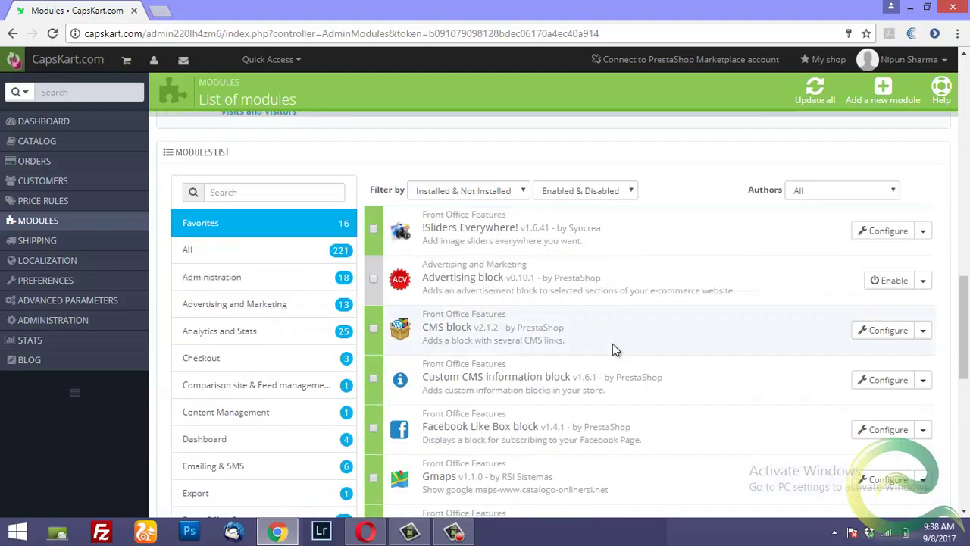
scroll(613, 342, down, 2)
scroll(612, 342, up, 2)
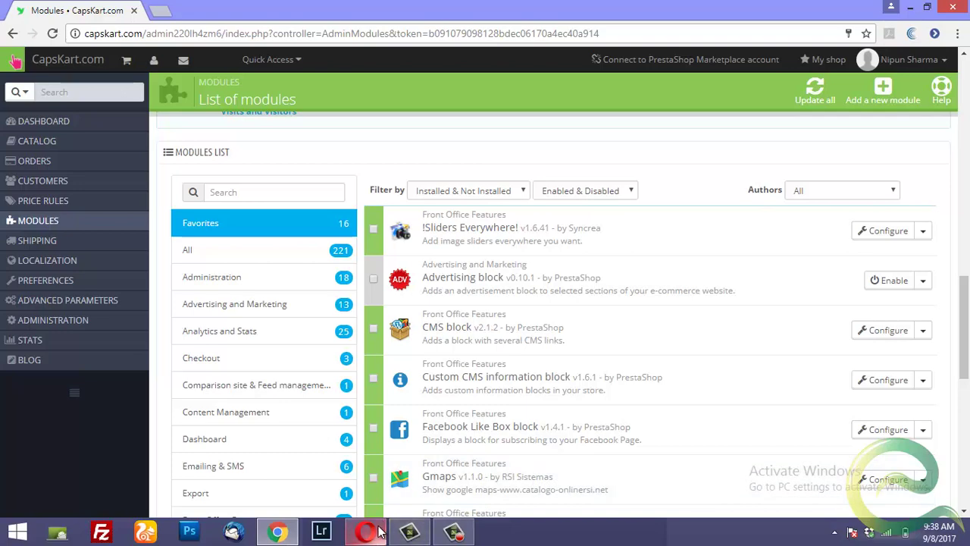
- Switch to Opera, open guitarkart.com's String Instruments category and view the CapsKart advertisement at the end of the side column
mouse_move(379, 533)
click(364, 455)
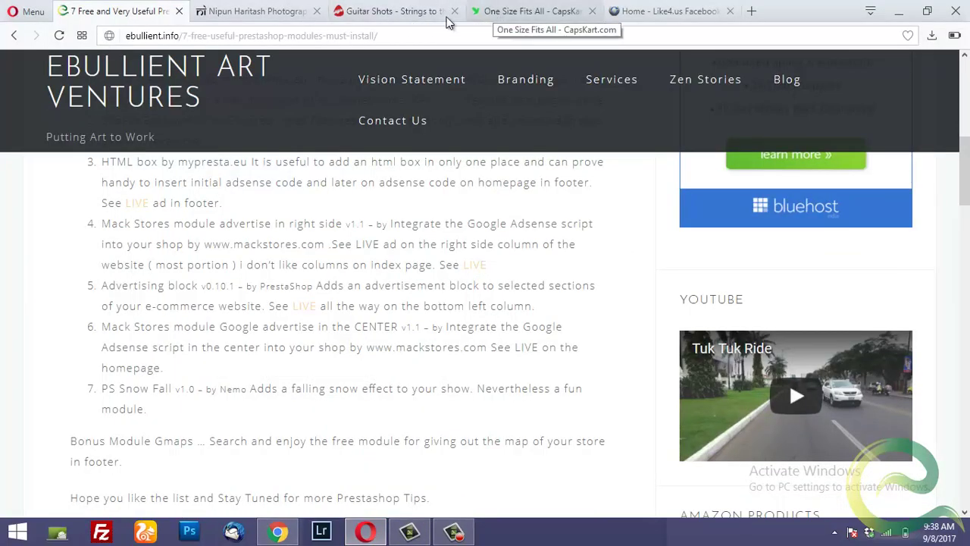
click(415, 16)
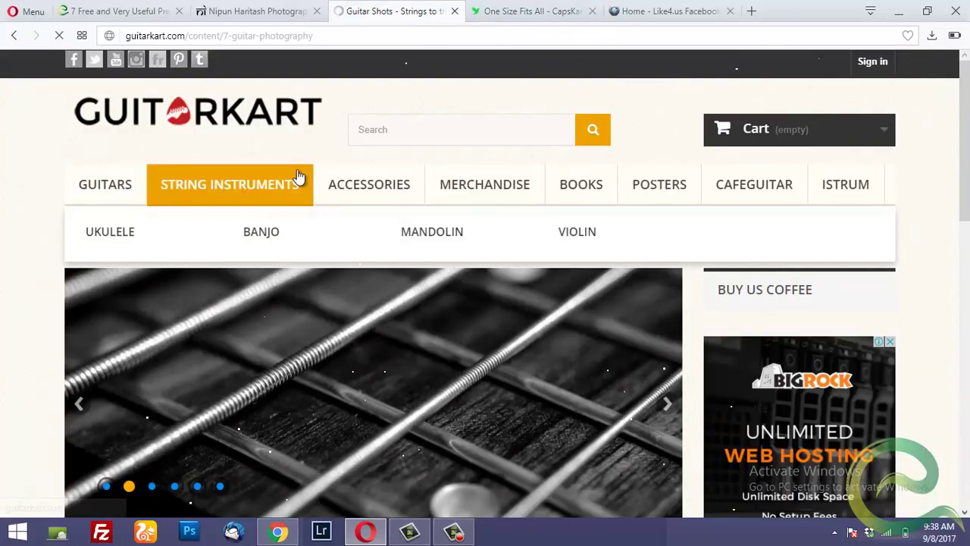
click(301, 175)
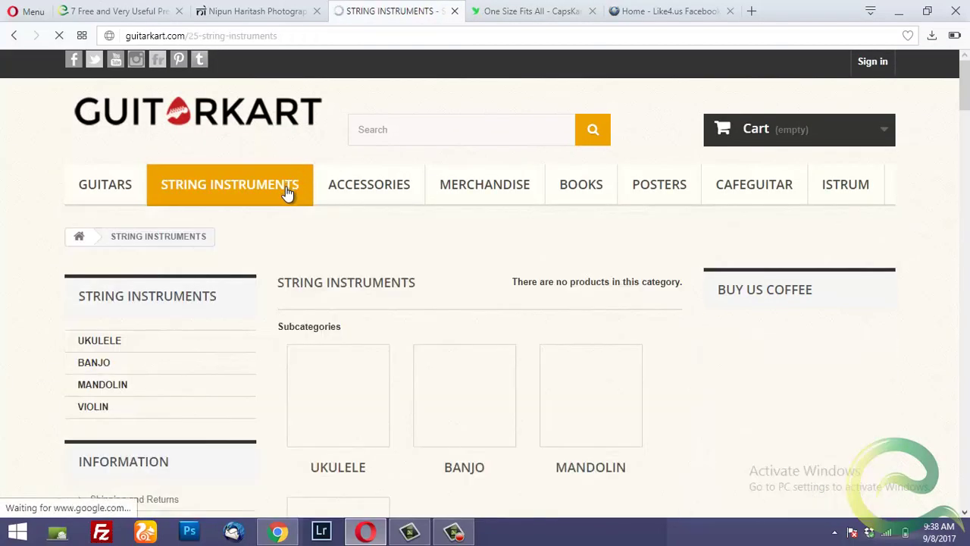
scroll(237, 270, down, 20)
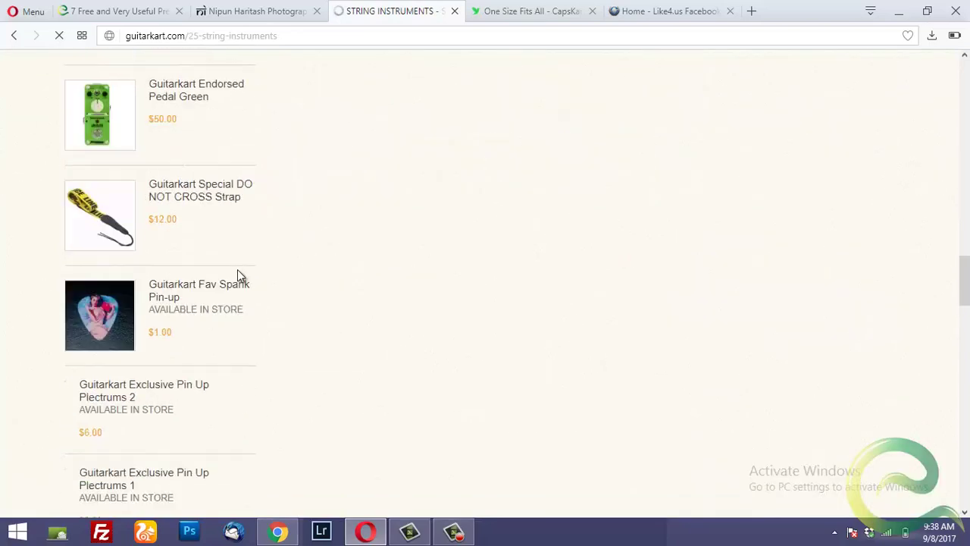
scroll(236, 270, down, 14)
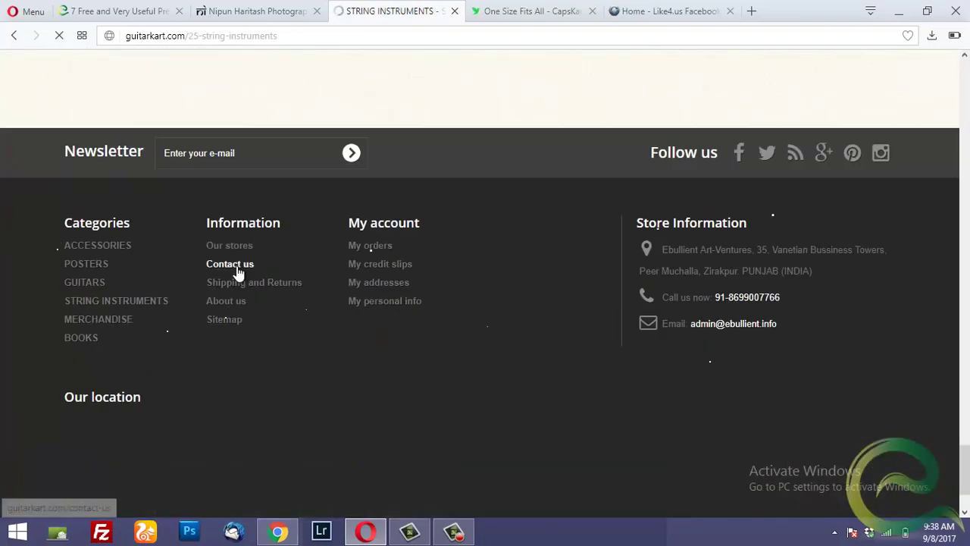
scroll(238, 271, up, 3)
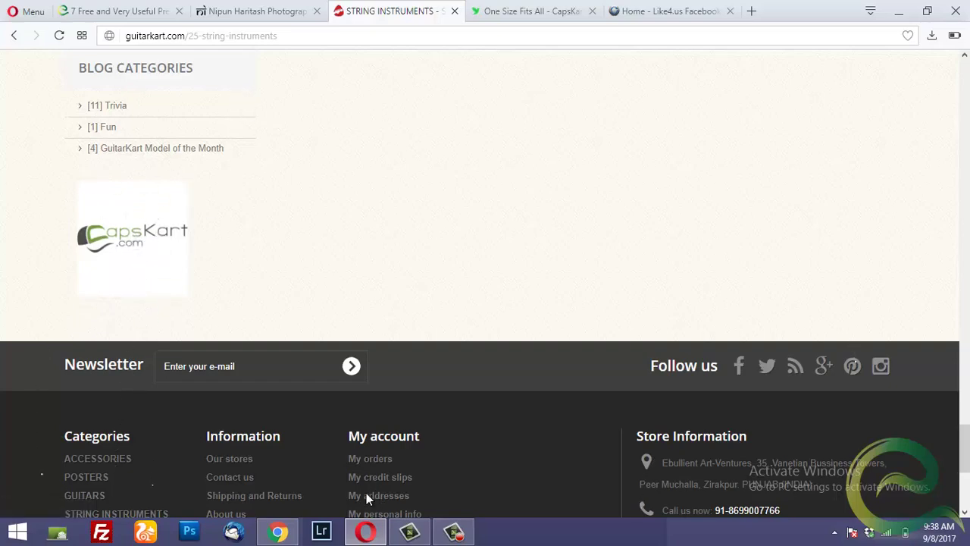
- Check the article's Advertising block and PS Snow Fall entries, and view the falling snow effect on the String Instruments page
click(281, 533)
click(365, 533)
click(119, 13)
scroll(275, 318, down, 1)
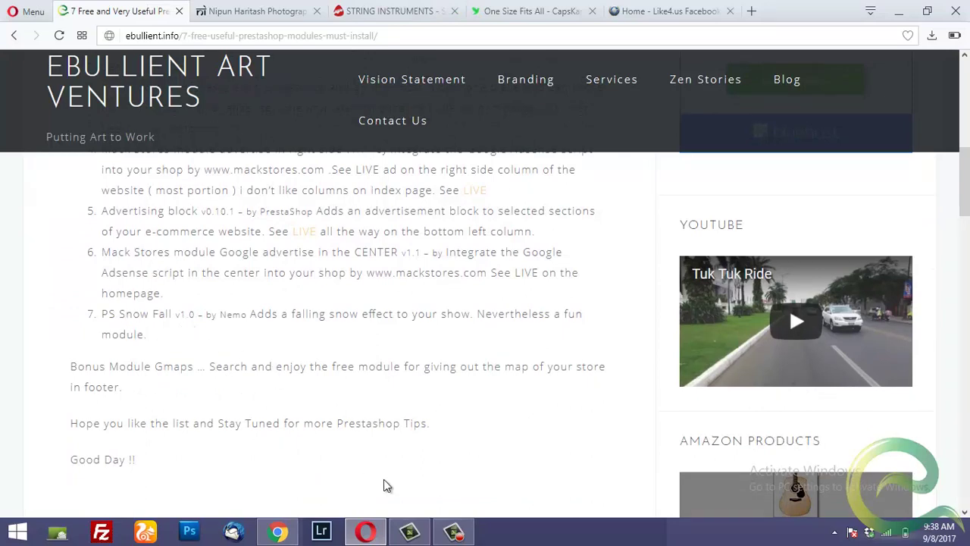
click(387, 12)
scroll(431, 193, up, 1)
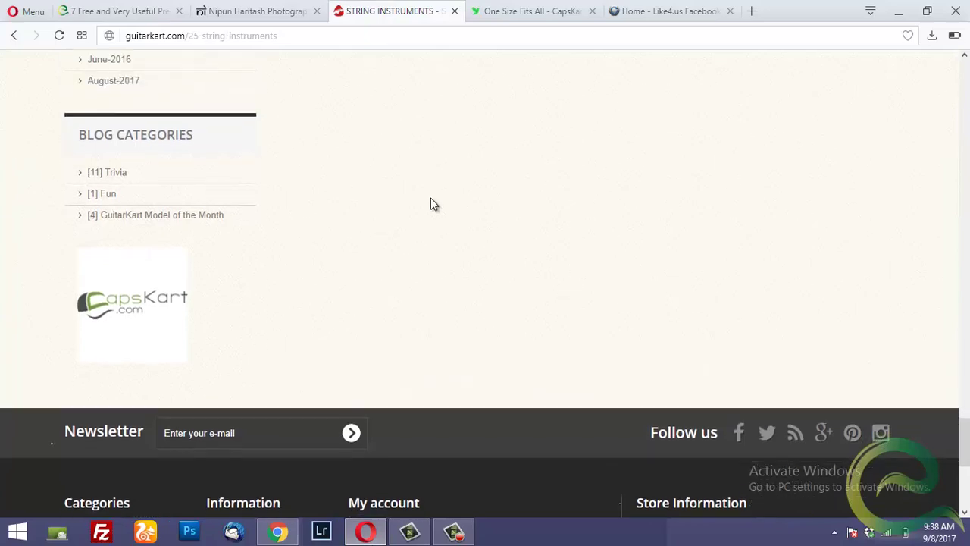
scroll(430, 197, down, 3)
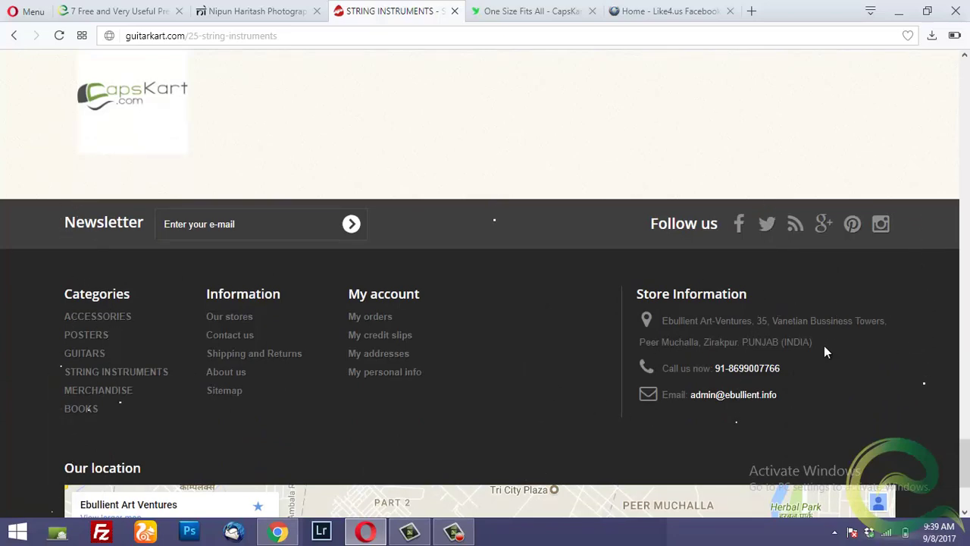
- Switch to Chrome and locate the PS Snow Fall module in the module list
click(278, 532)
scroll(535, 383, down, 5)
scroll(682, 341, down, 1)
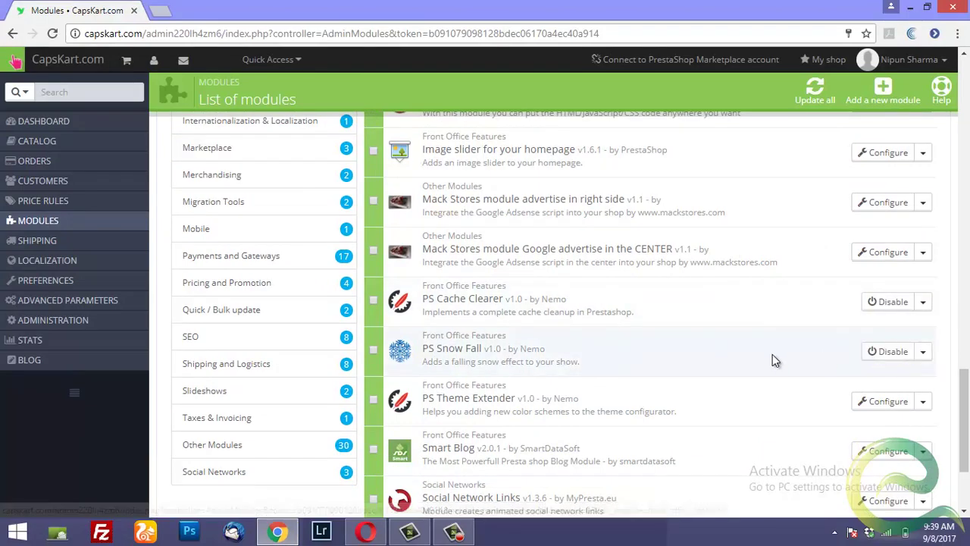
- Switch to Opera and read the bonus Gmaps entry at the end of the Prestashop modules article
click(369, 538)
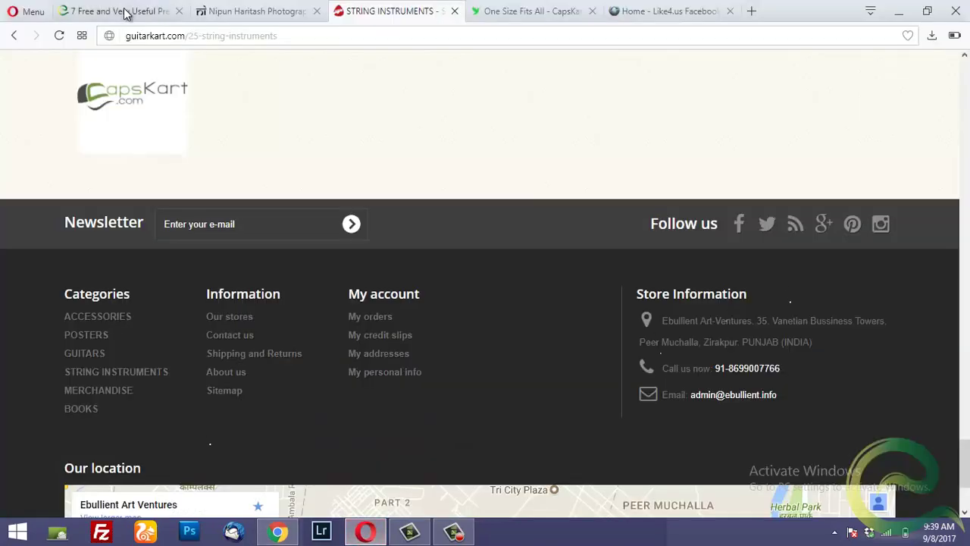
click(125, 10)
scroll(317, 325, down, 5)
scroll(272, 321, up, 3)
scroll(130, 277, up, 2)
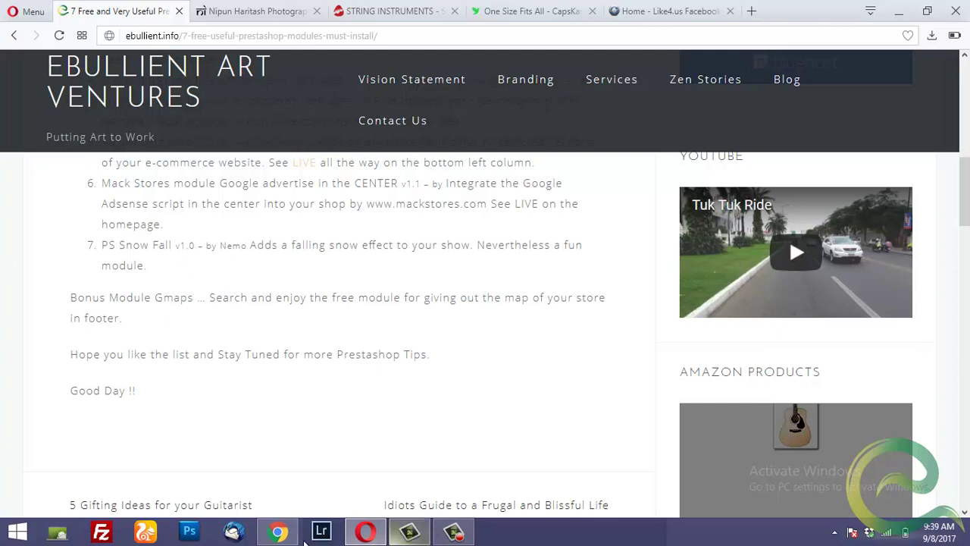
- Switch to Chrome, find the Gmaps module in the module list and open its configuration
mouse_move(292, 536)
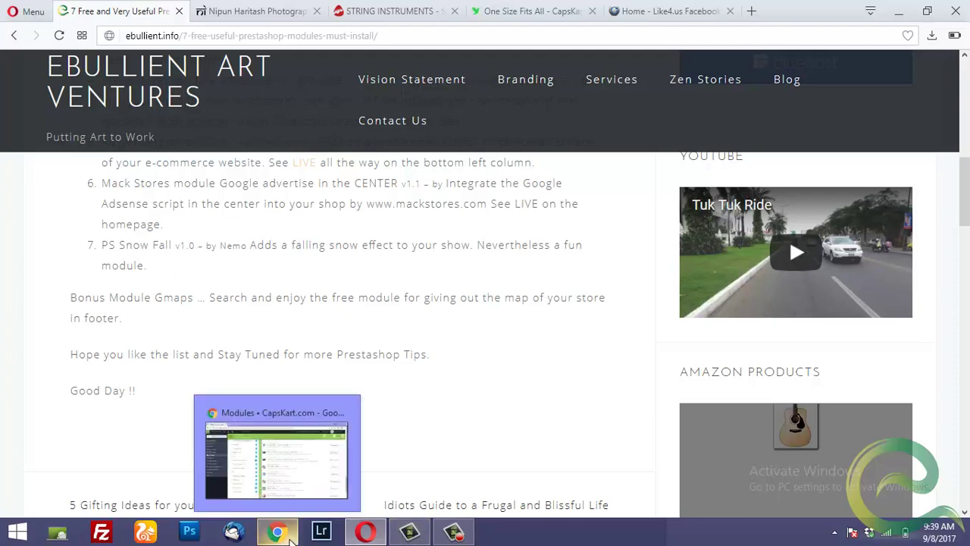
click(300, 464)
scroll(506, 387, down, 2)
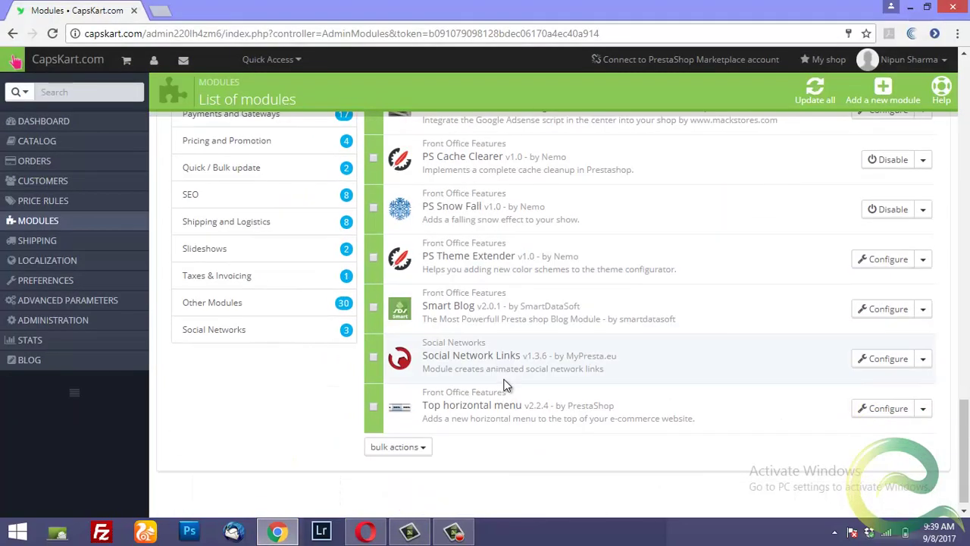
scroll(506, 387, up, 5)
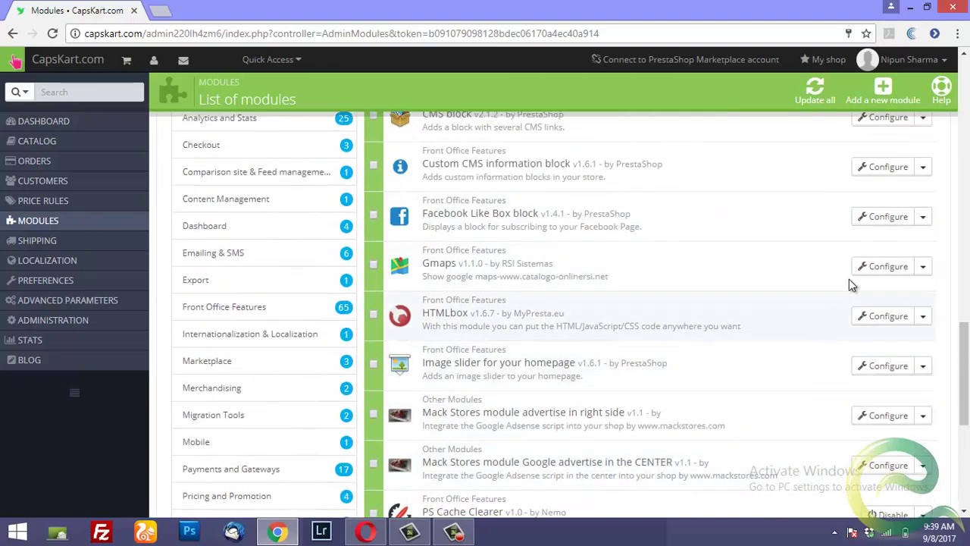
click(881, 265)
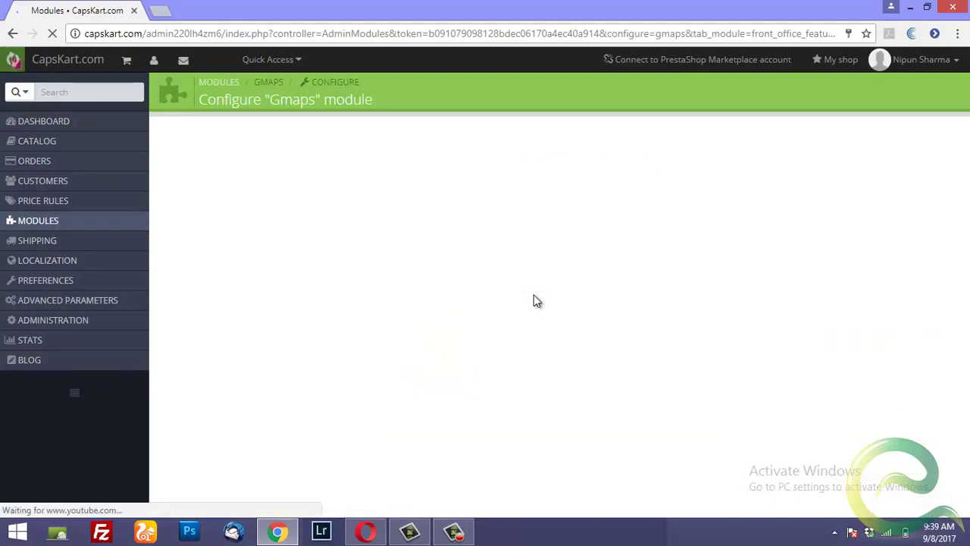
- Examine the Gmaps maps code and the available format options, keeping the format at col-xs-2
scroll(533, 300, down, 4)
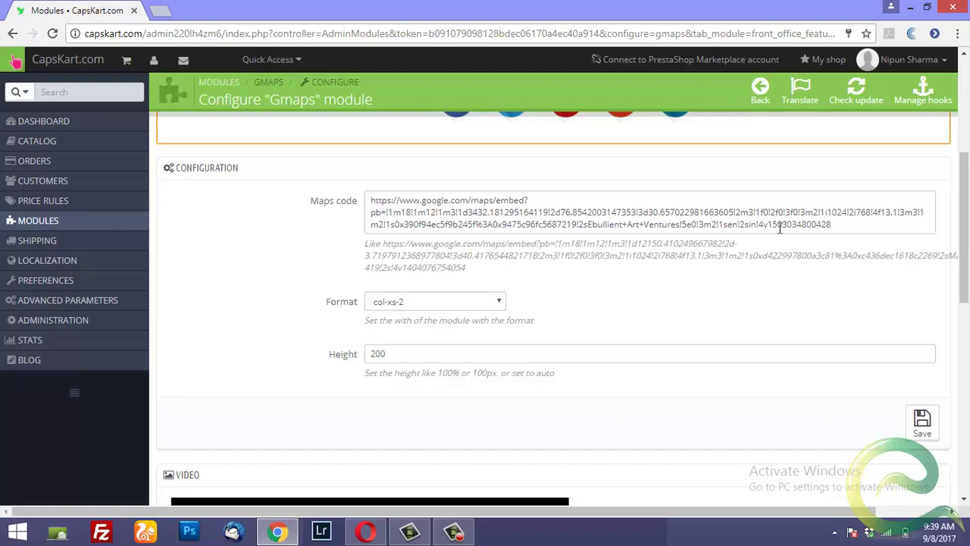
click(463, 303)
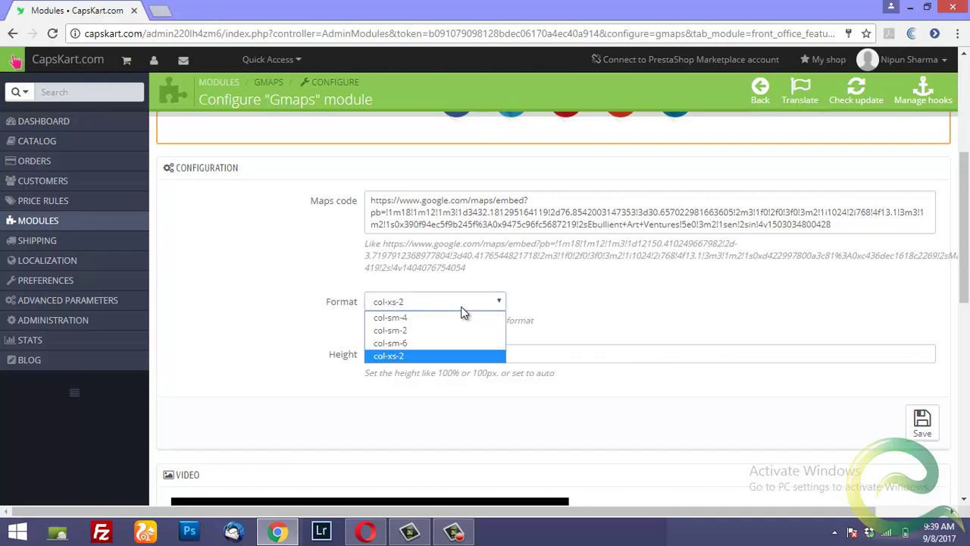
click(457, 356)
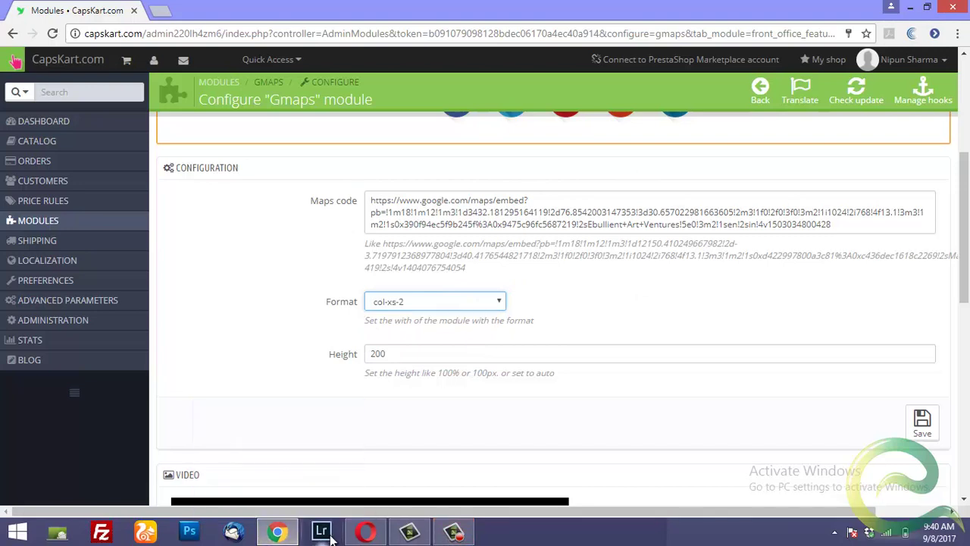
- Switch to Opera, view the location map in capskart.com's footer and return to the modules article
click(365, 531)
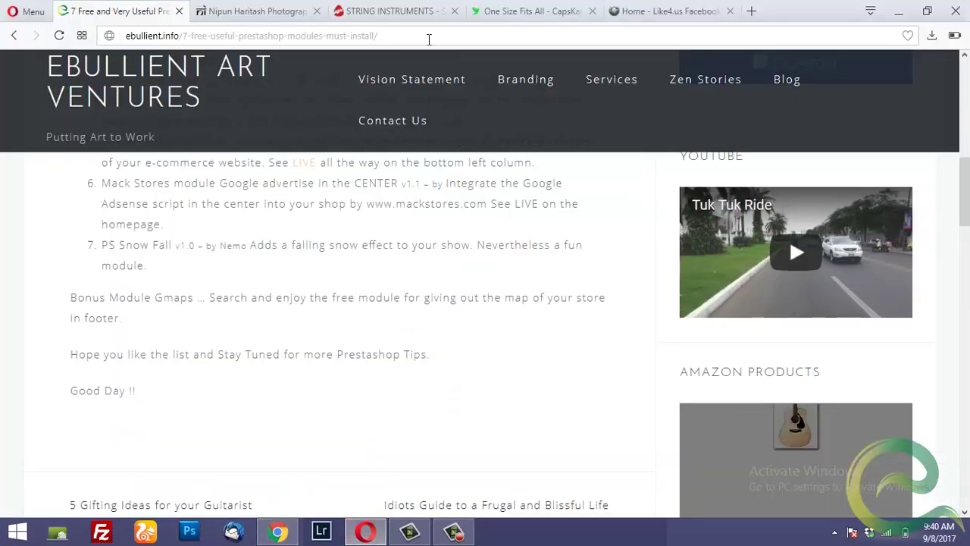
click(491, 12)
scroll(491, 324, down, 5)
scroll(658, 368, down, 15)
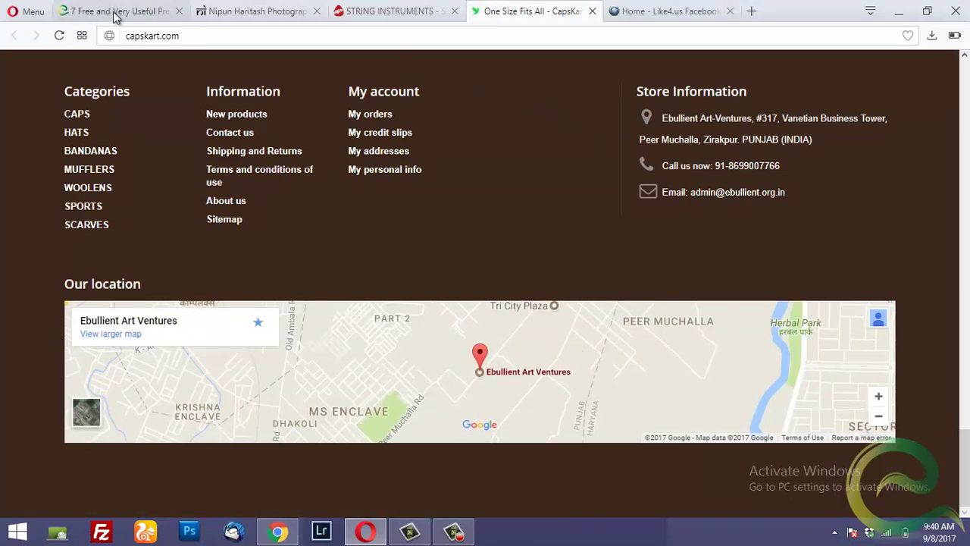
click(89, 13)
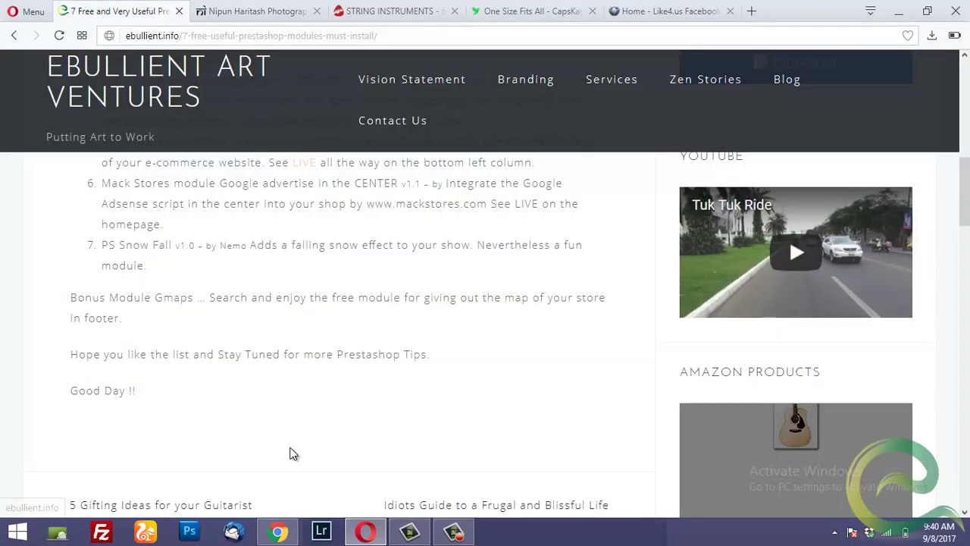
- Switch to Chrome and review the Gmaps format options again, choosing col-xs-2
click(277, 531)
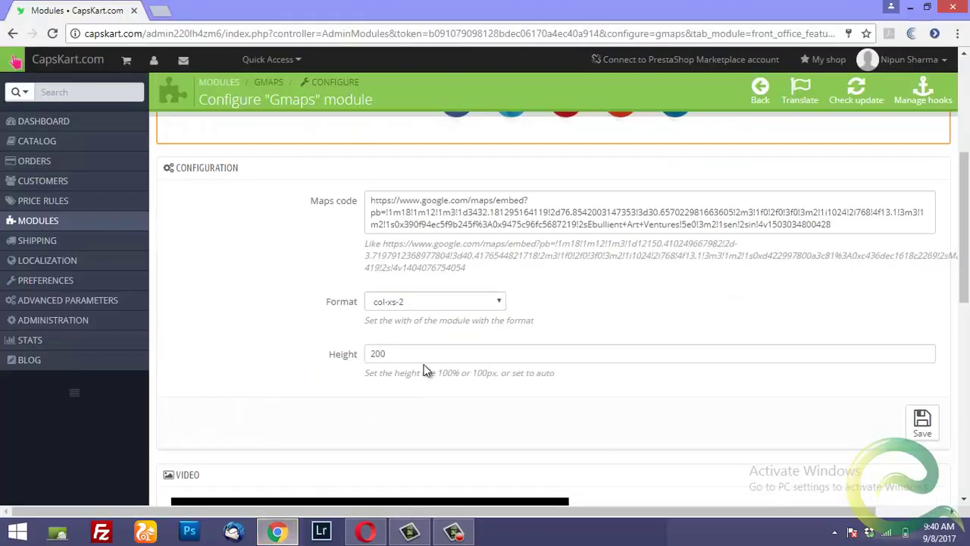
click(429, 309)
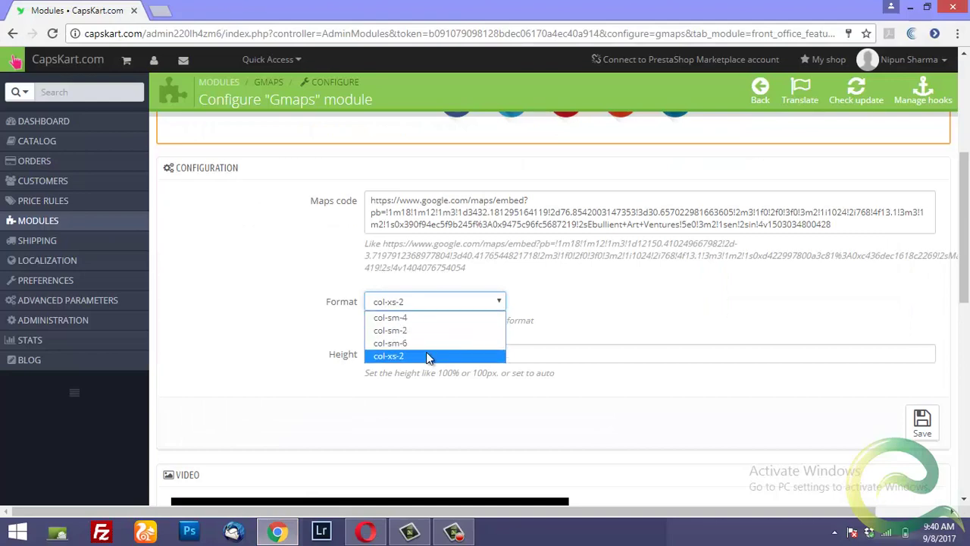
click(429, 356)
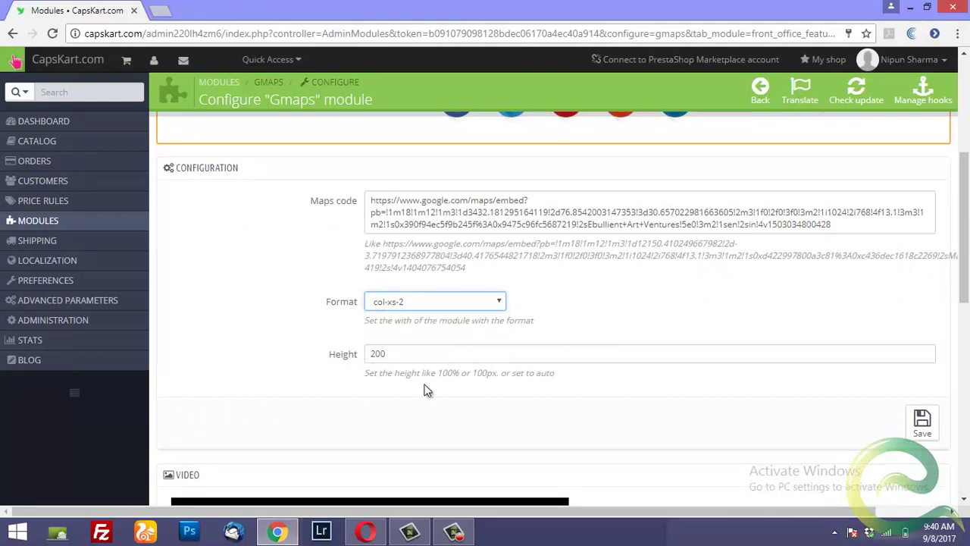
- Examine the rest of the Gmaps configuration page, including its video section and the notes on getting the maps code
scroll(629, 382, down, 4)
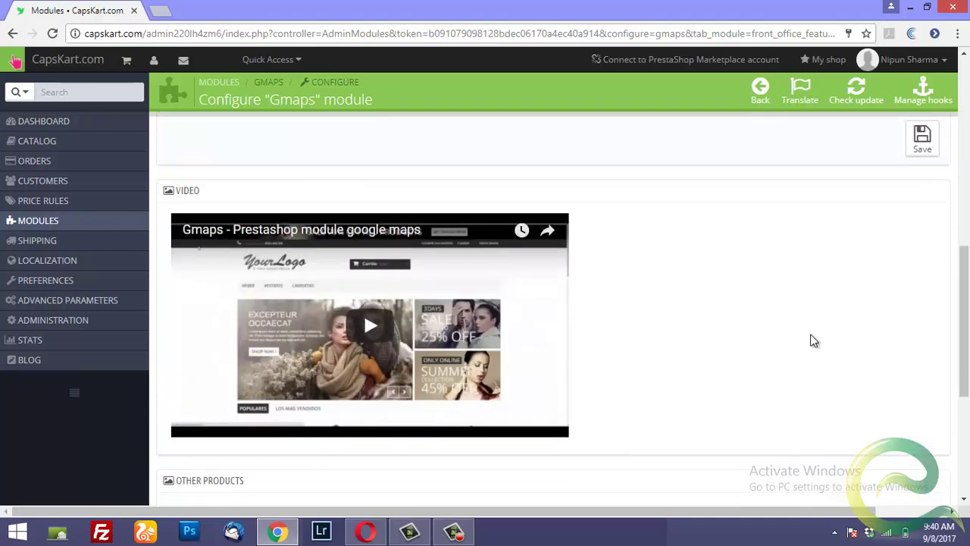
scroll(873, 269, up, 3)
scroll(890, 397, down, 3)
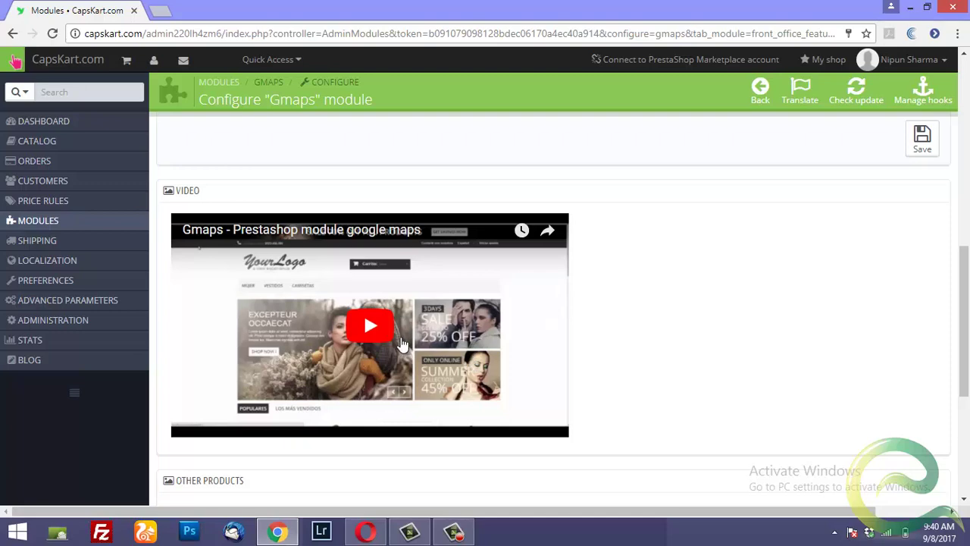
scroll(403, 343, up, 6)
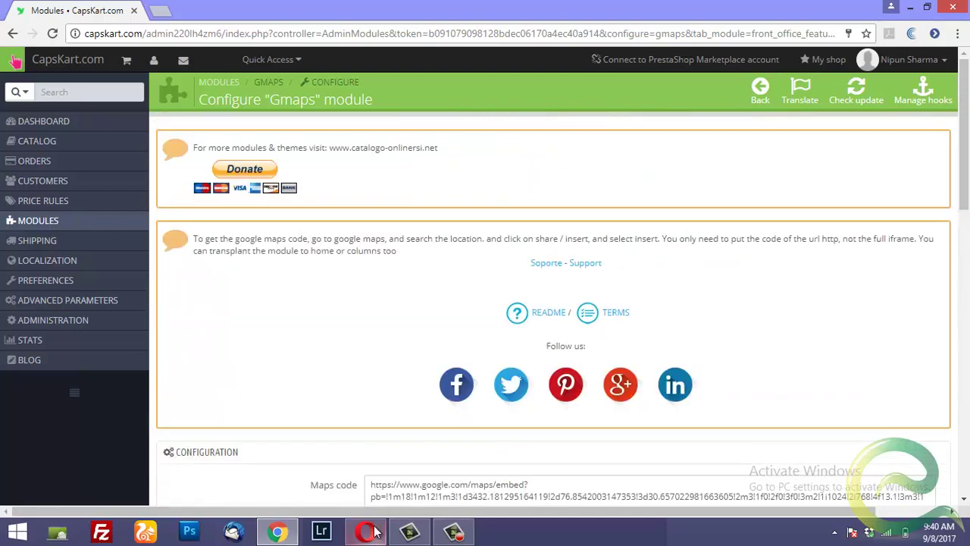
- Switch to Opera and return to the title of the article on seven free Prestashop modules
click(371, 532)
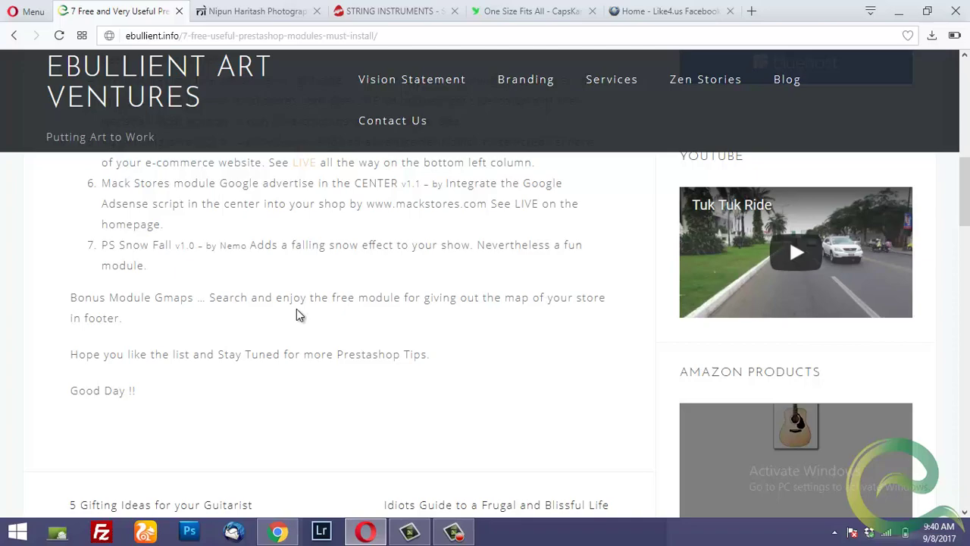
scroll(297, 314, up, 8)
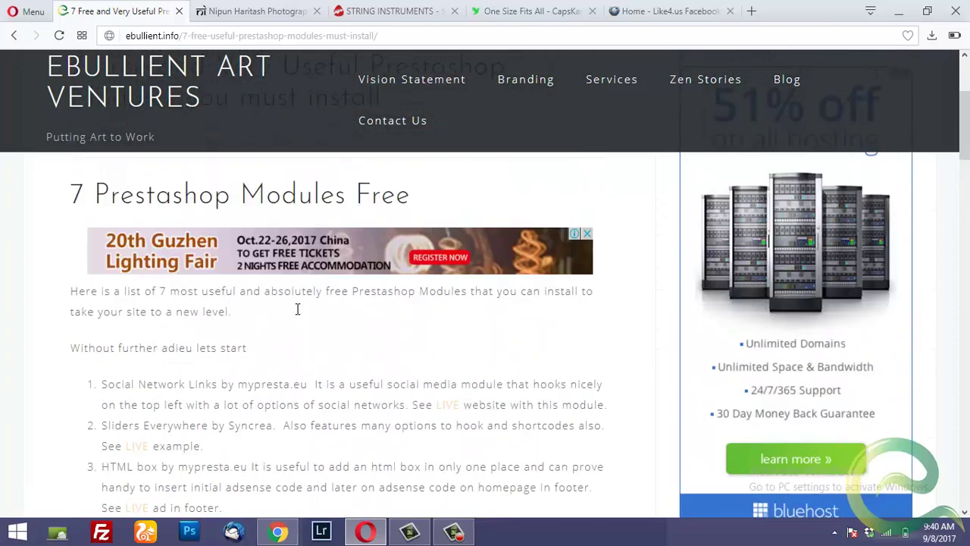
scroll(298, 311, up, 1)
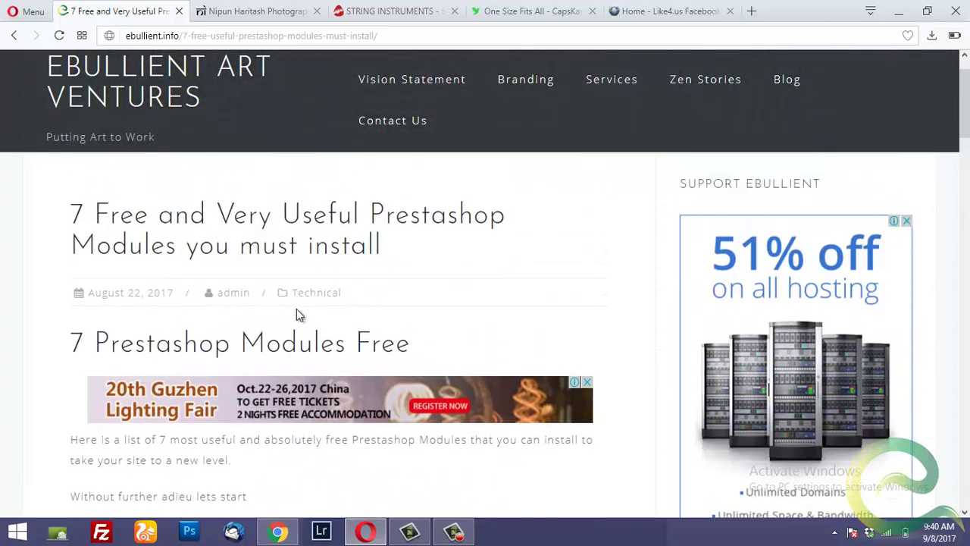